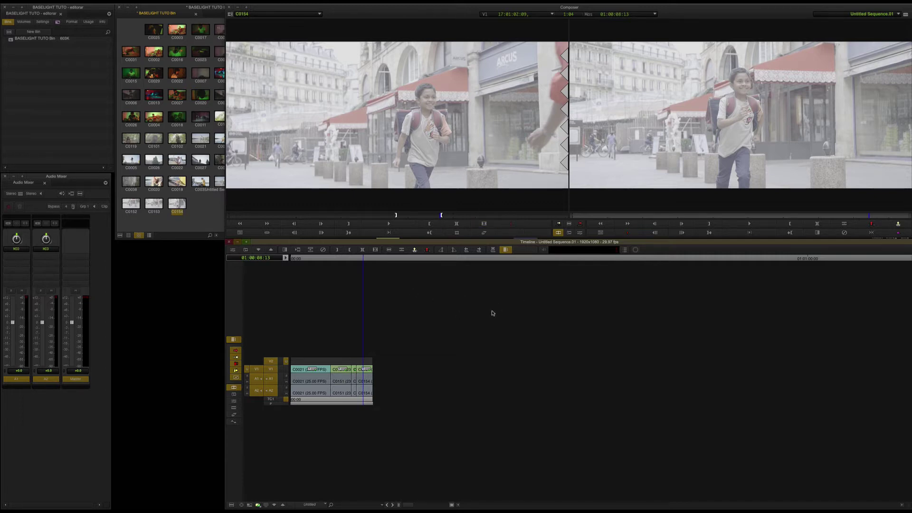
Scrub the sequence from 01:00:01:15 forward to the closer boy shot past 01:00:06:29
{"action": "left_click", "coordinate": [305, 258]}
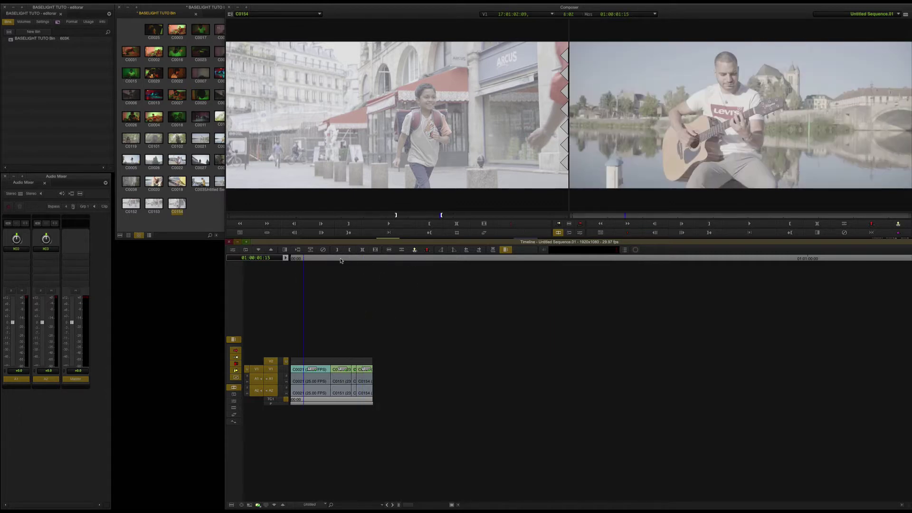
{"action": "left_click", "coordinate": [340, 259]}
{"action": "left_click", "coordinate": [352, 259]}
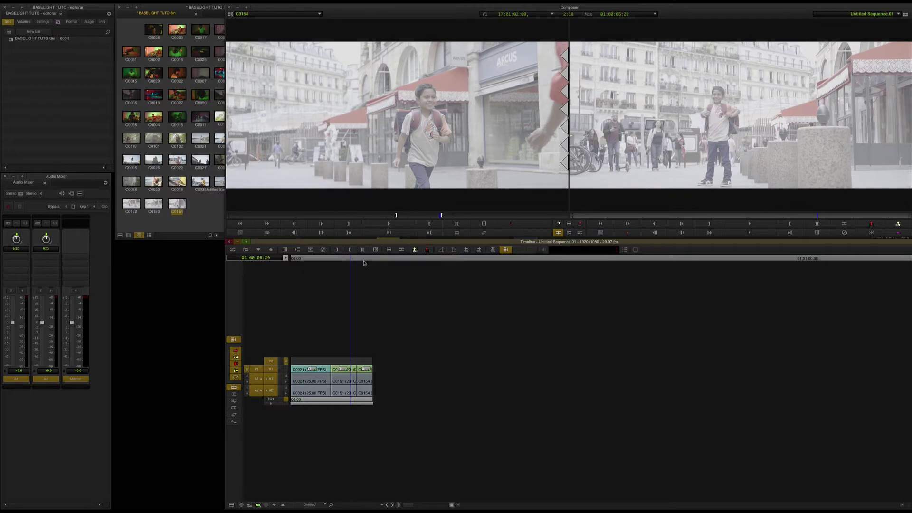
{"action": "left_click", "coordinate": [367, 258]}
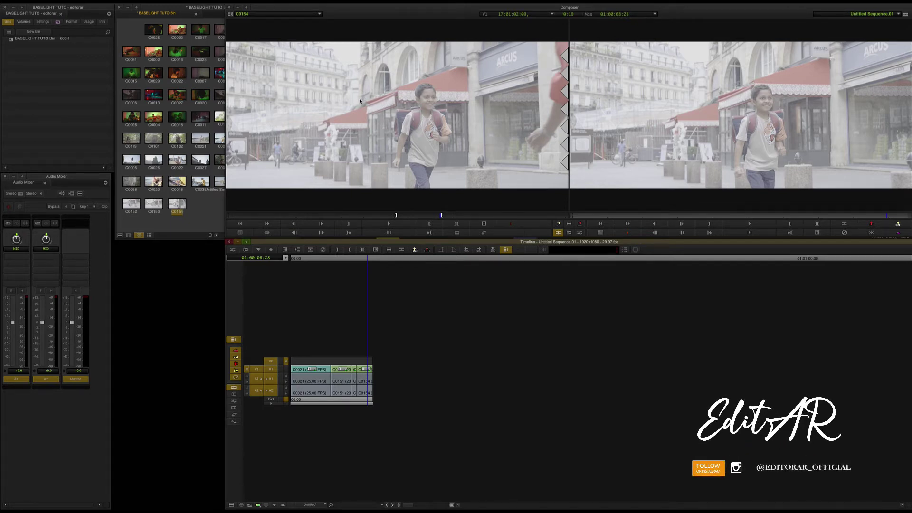
Open Source Settings for clip C0154, then close them without changes
{"action": "left_click", "coordinate": [320, 88]}
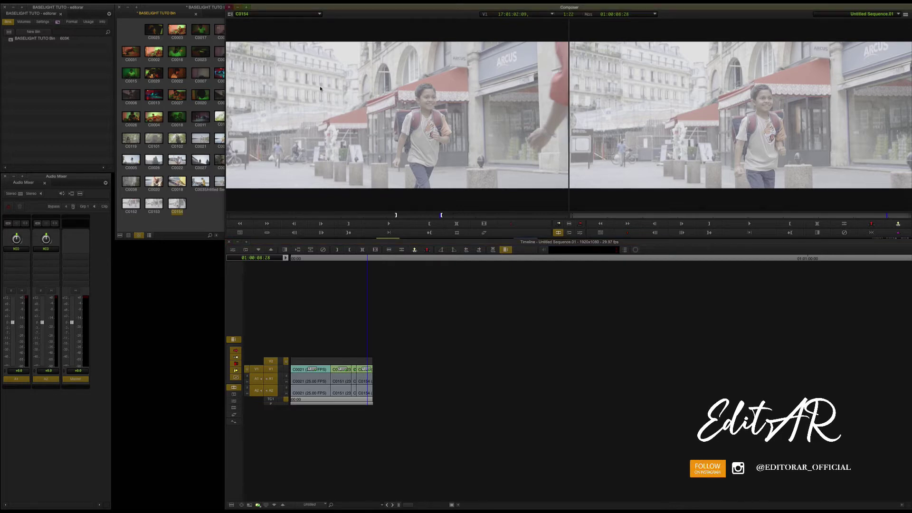
{"action": "right_click", "coordinate": [320, 87]}
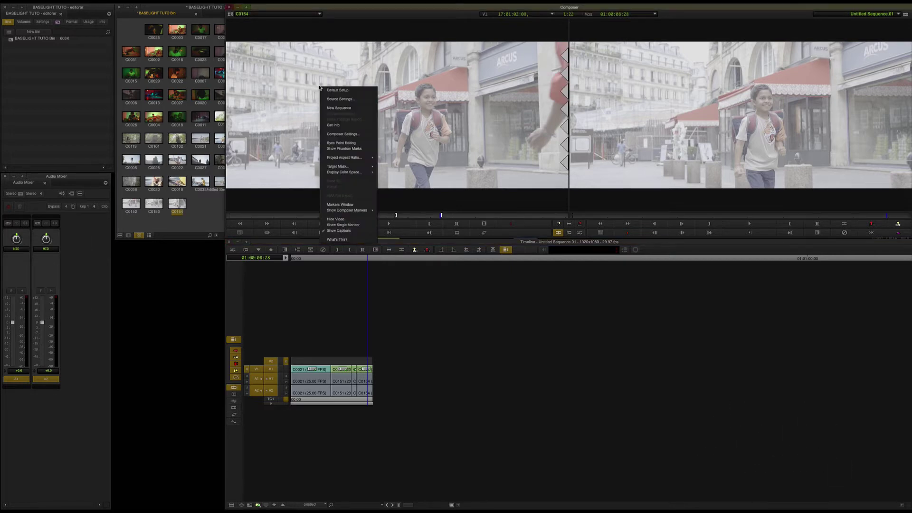
{"action": "right_click", "coordinate": [313, 98]}
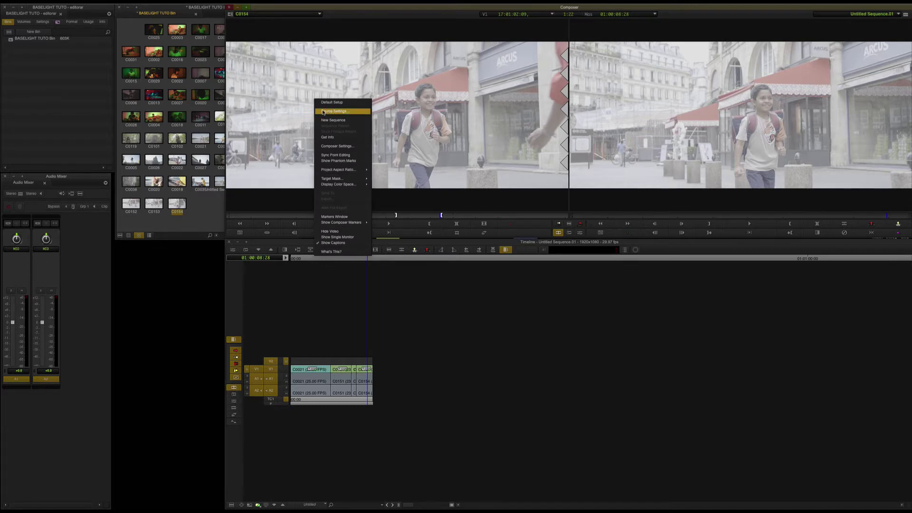
{"action": "left_click", "coordinate": [324, 112]}
{"action": "left_click_drag", "start_coordinate": [385, 125], "coordinate": [298, 72]}
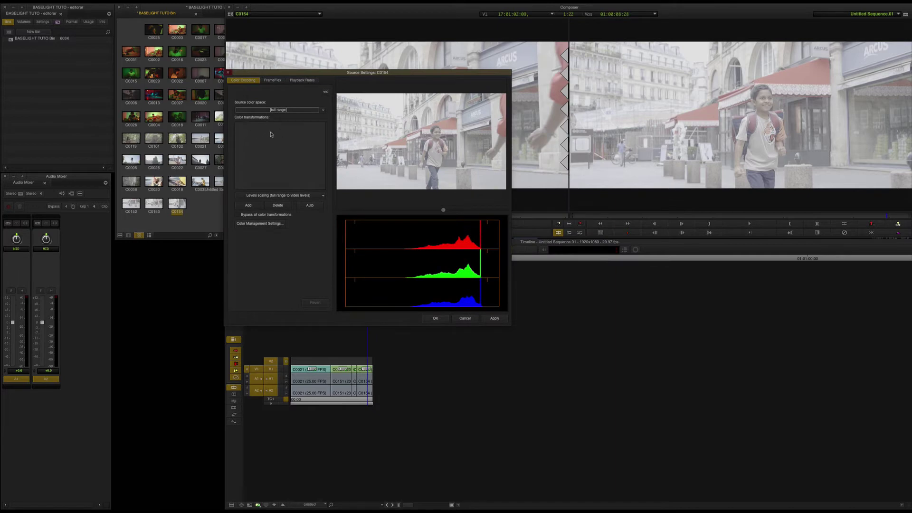
{"action": "left_click", "coordinate": [465, 318]}
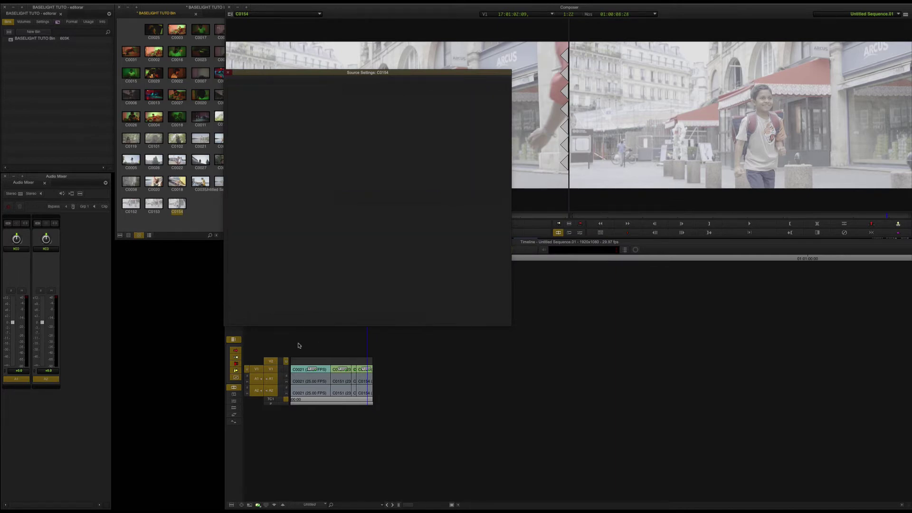
Play from 01:00:02:28, then delete the C0151, C0154 and C0021 segments from the timeline
{"action": "left_click", "coordinate": [316, 259]}
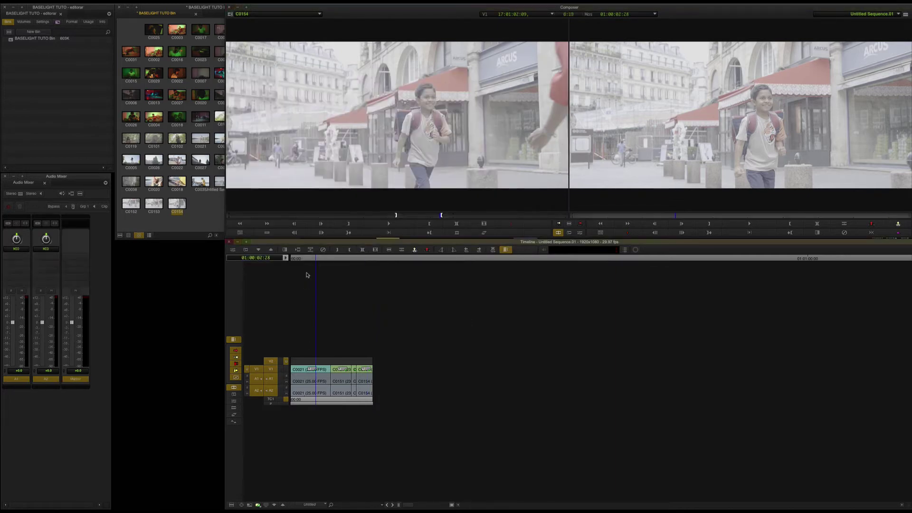
{"action": "key", "text": "space"}
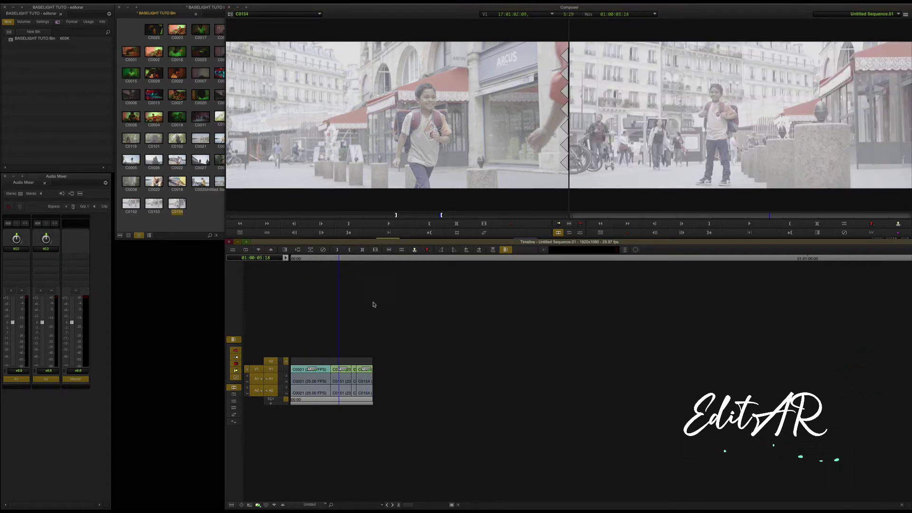
{"action": "mouse_move", "coordinate": [298, 336]}
{"action": "left_mouse_down"}
{"action": "mouse_move", "coordinate": [304, 363]}
{"action": "mouse_move", "coordinate": [396, 409]}
{"action": "left_mouse_up"}
{"action": "key", "text": "BackSpace"}
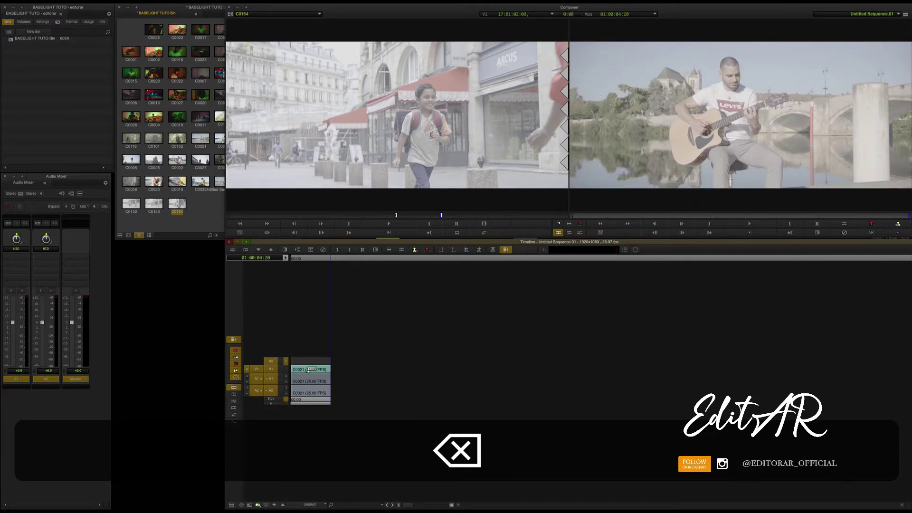
{"action": "key", "text": "BackSpace"}
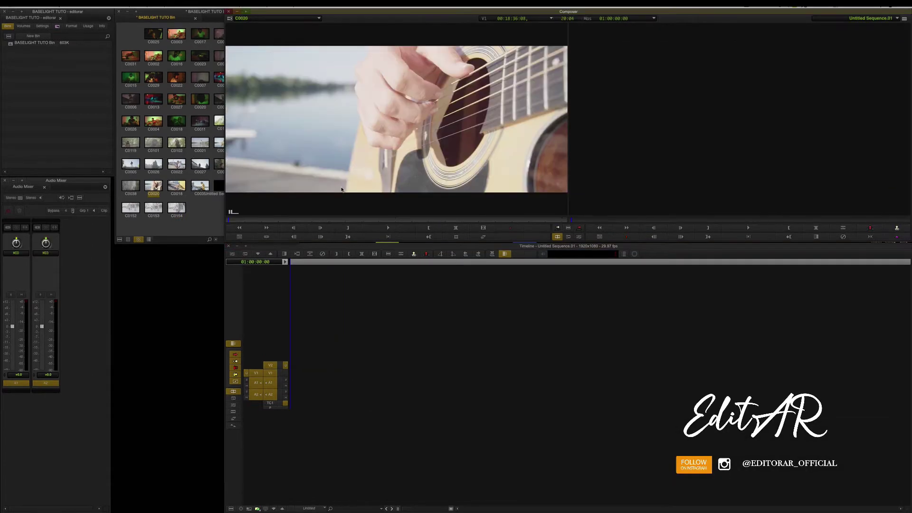
{"action": "right_click", "coordinate": [348, 114]}
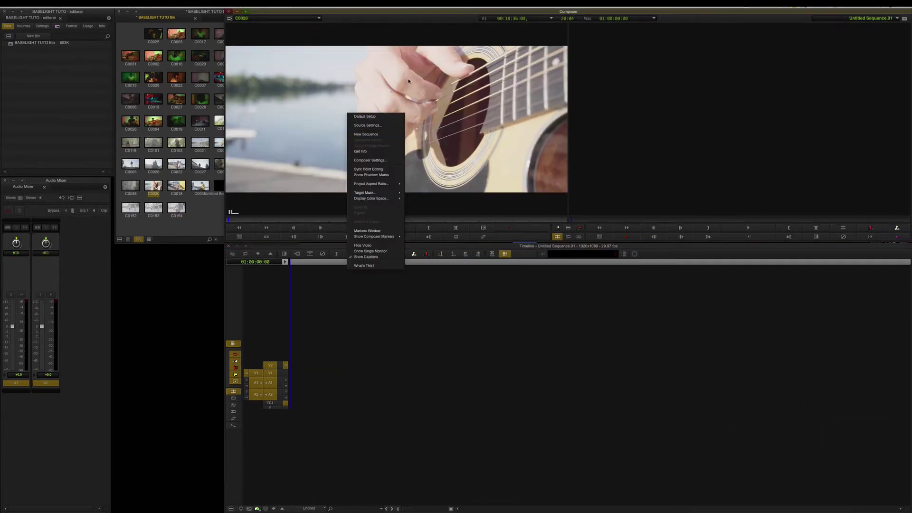
Delete and apply removal of C0020's SLog3-SG3.Cine to LC-709 transformation, then load clip C0018
{"action": "left_click", "coordinate": [368, 125]}
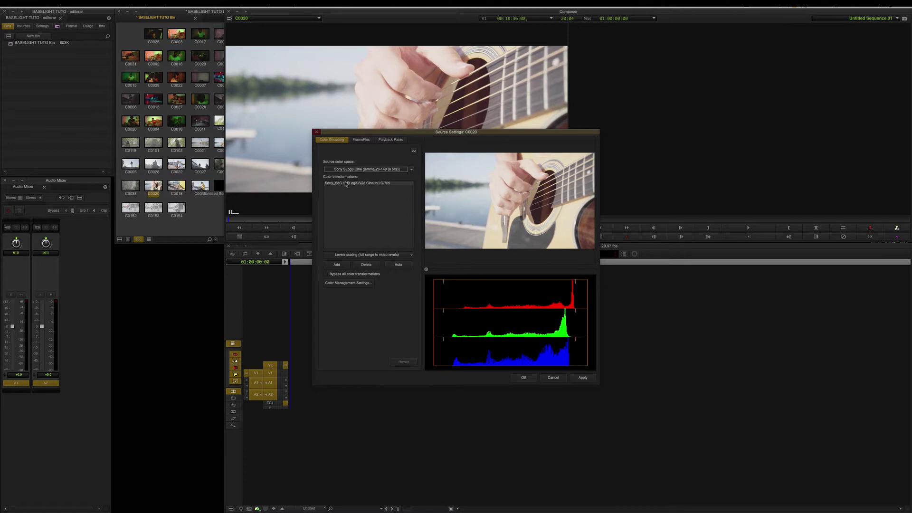
{"action": "left_click", "coordinate": [374, 184]}
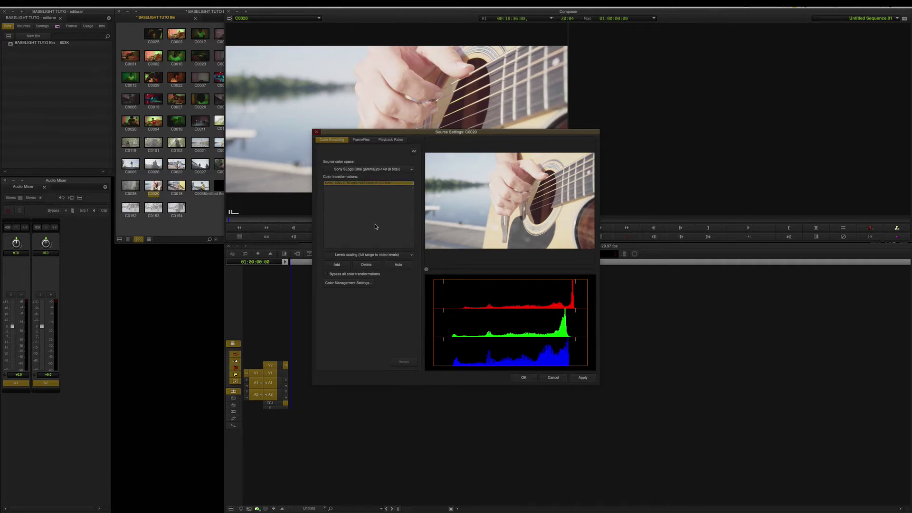
{"action": "left_click", "coordinate": [366, 264]}
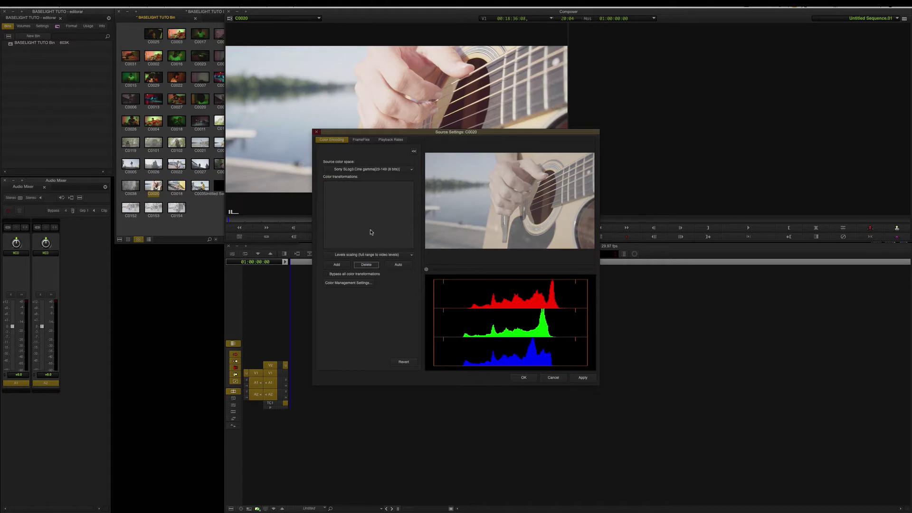
{"action": "left_click", "coordinate": [583, 378]}
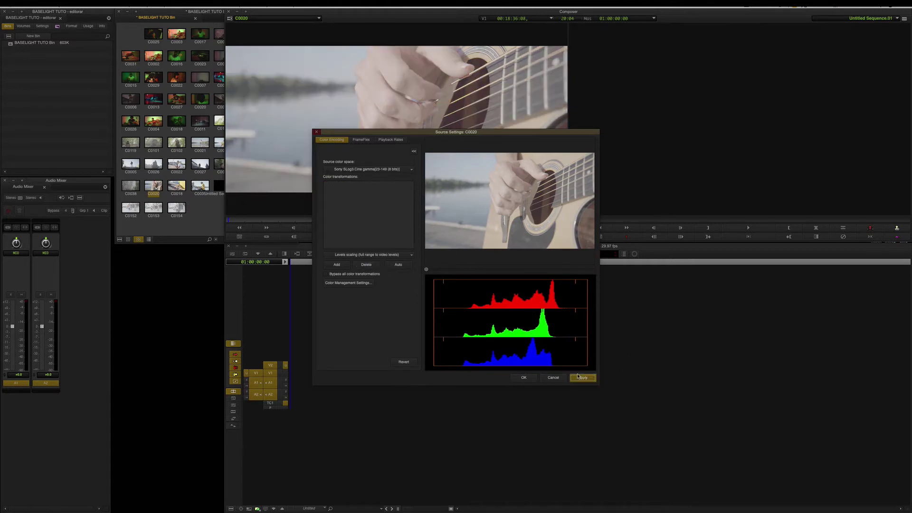
{"action": "left_click", "coordinate": [525, 378]}
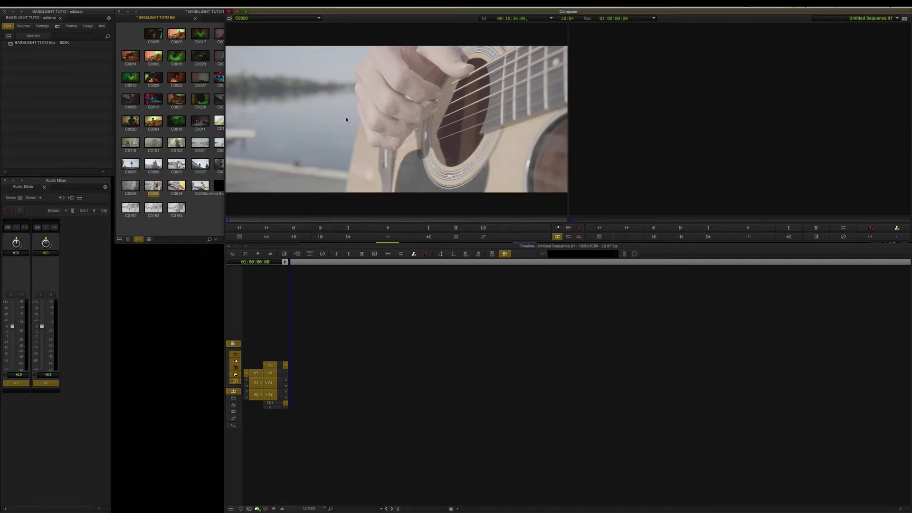
{"action": "left_click_drag", "start_coordinate": [178, 186], "coordinate": [373, 117]}
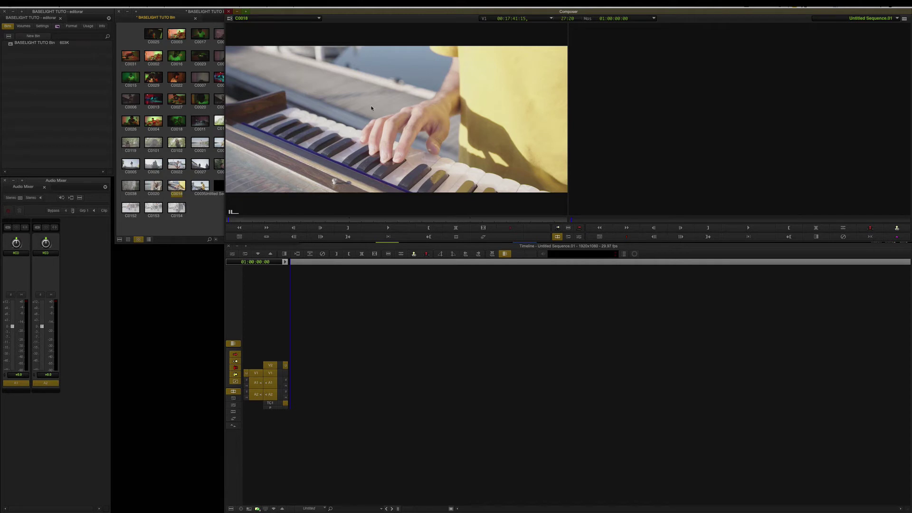
Delete the LC-709 transformation from clip C0018's Source Settings and apply the change
{"action": "right_click", "coordinate": [366, 84]}
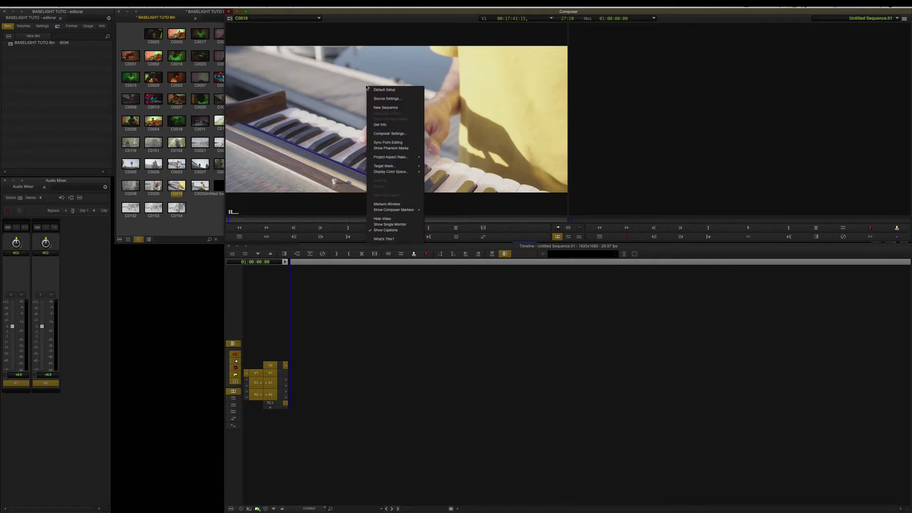
{"action": "left_click", "coordinate": [383, 102]}
{"action": "left_click", "coordinate": [350, 184]}
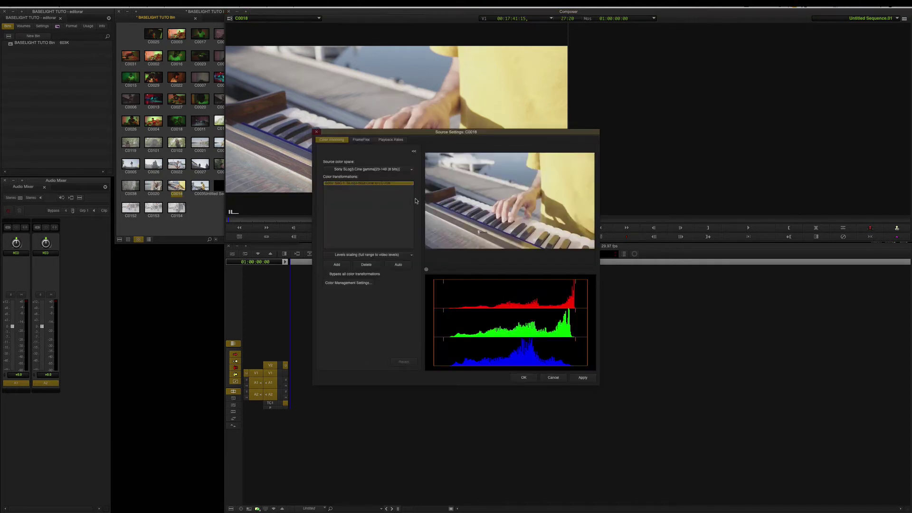
{"action": "left_click", "coordinate": [372, 266]}
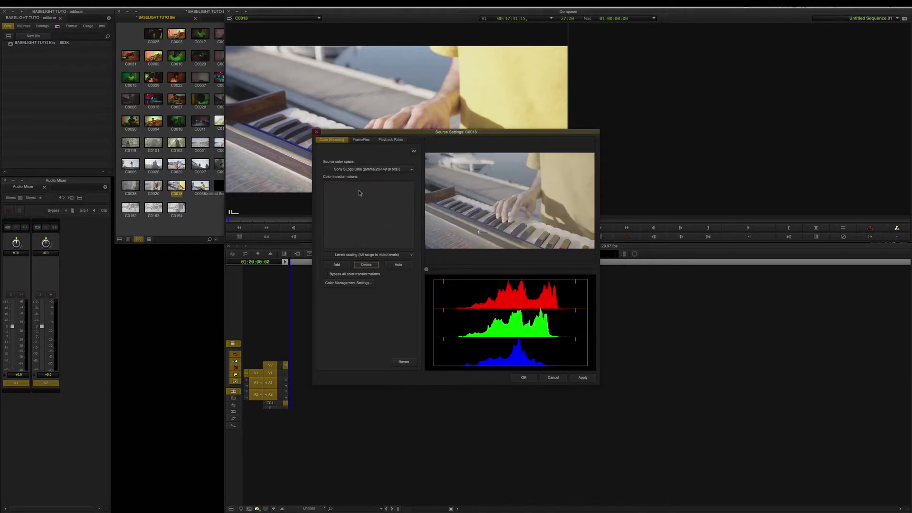
{"action": "left_click", "coordinate": [583, 378]}
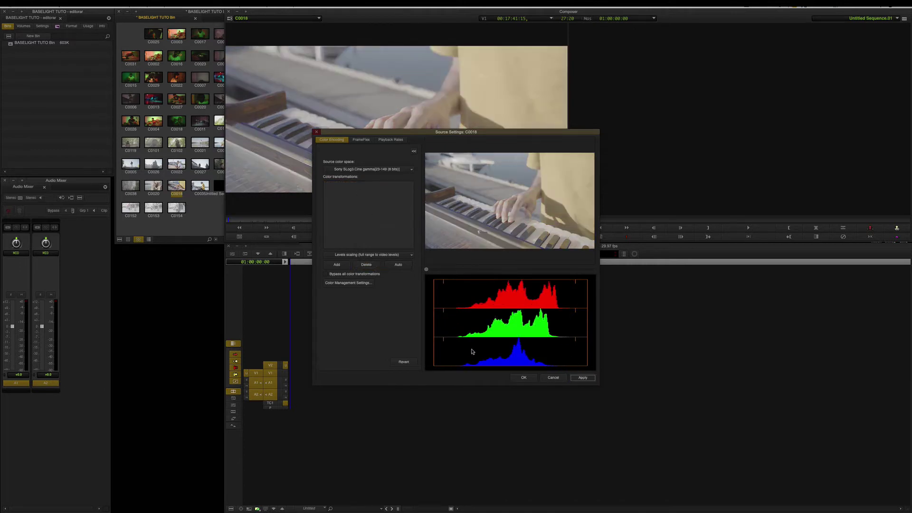
{"action": "left_click", "coordinate": [524, 378]}
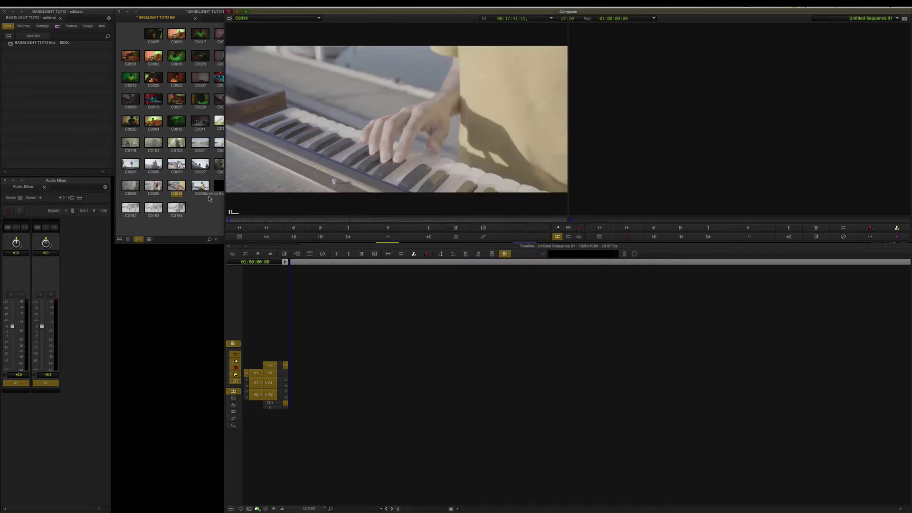
{"action": "left_click", "coordinate": [205, 216]}
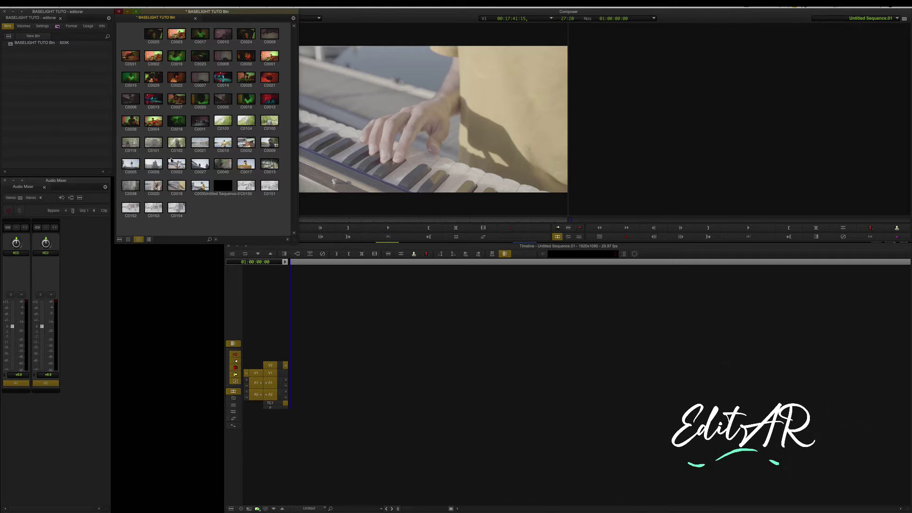
Mark a portion of clip C0021 and splice it into the sequence
{"action": "double_click", "coordinate": [200, 143]}
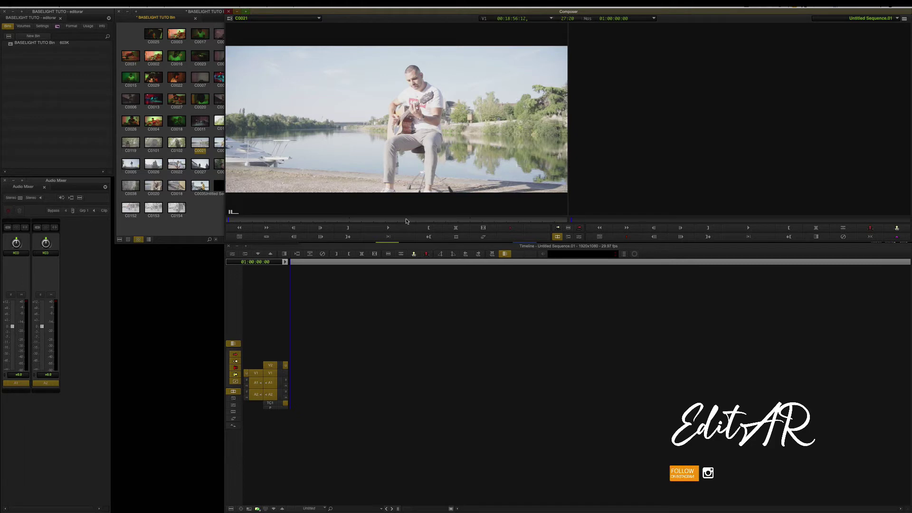
{"action": "left_click", "coordinate": [379, 218]}
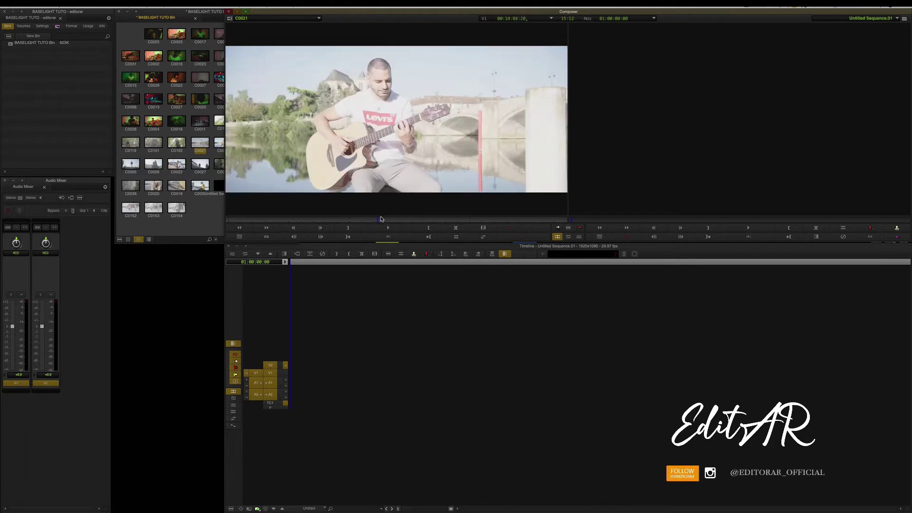
{"action": "left_click", "coordinate": [359, 220]}
{"action": "left_click", "coordinate": [347, 237]}
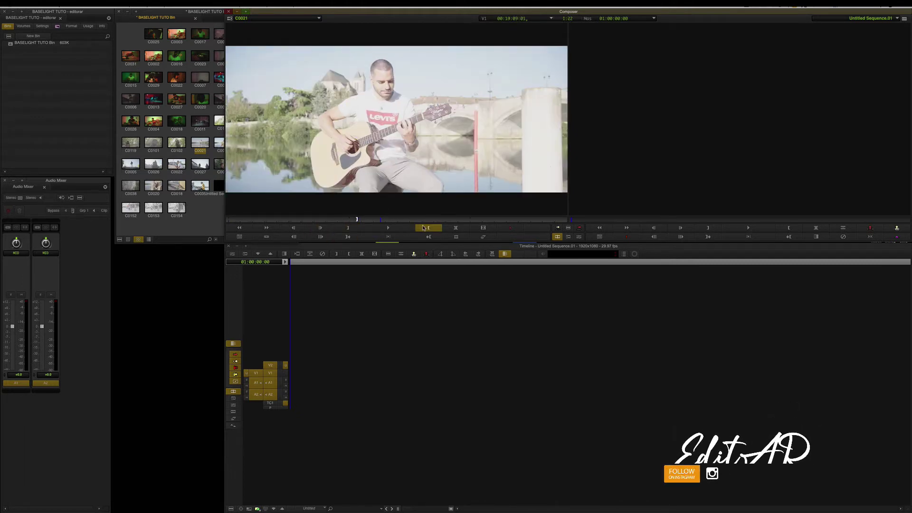
{"action": "left_click", "coordinate": [558, 228]}
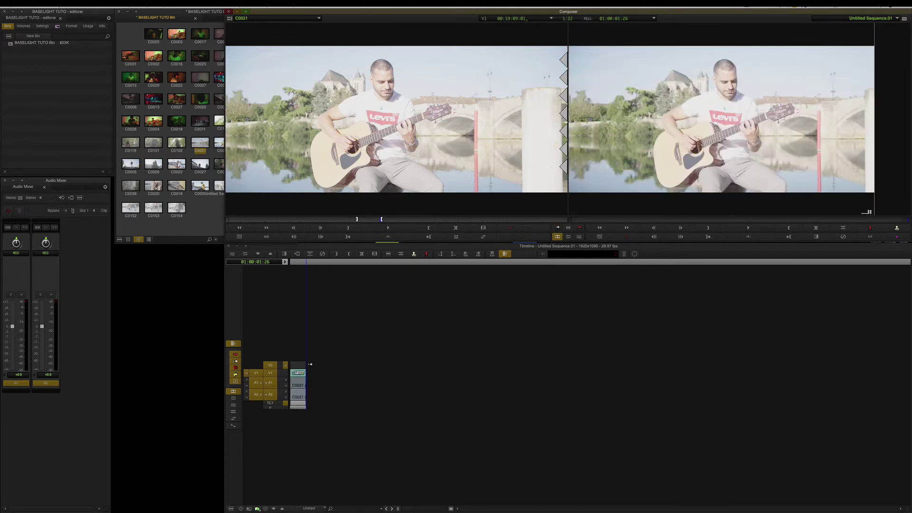
Fit the sequence to the timeline and list the Image effects in the Effect Palette
{"action": "left_click", "coordinate": [452, 509]}
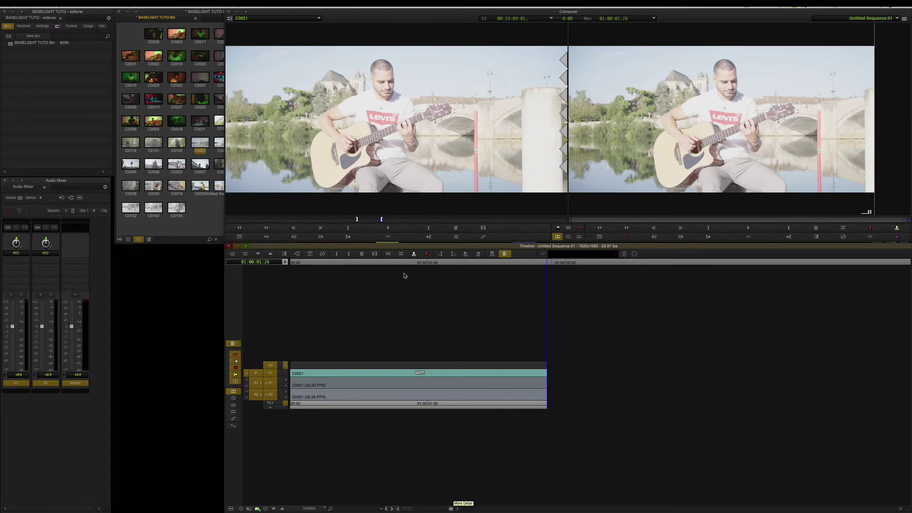
{"action": "left_click", "coordinate": [383, 264]}
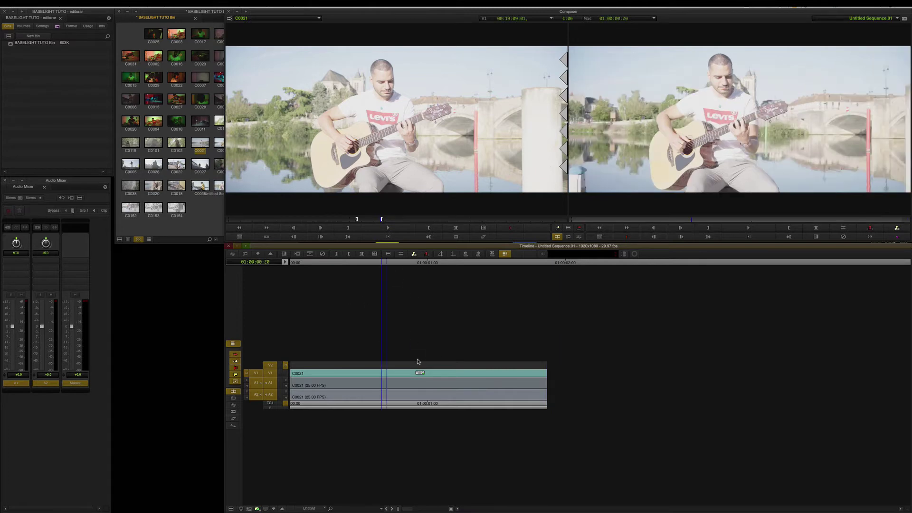
{"action": "left_click", "coordinate": [58, 27]}
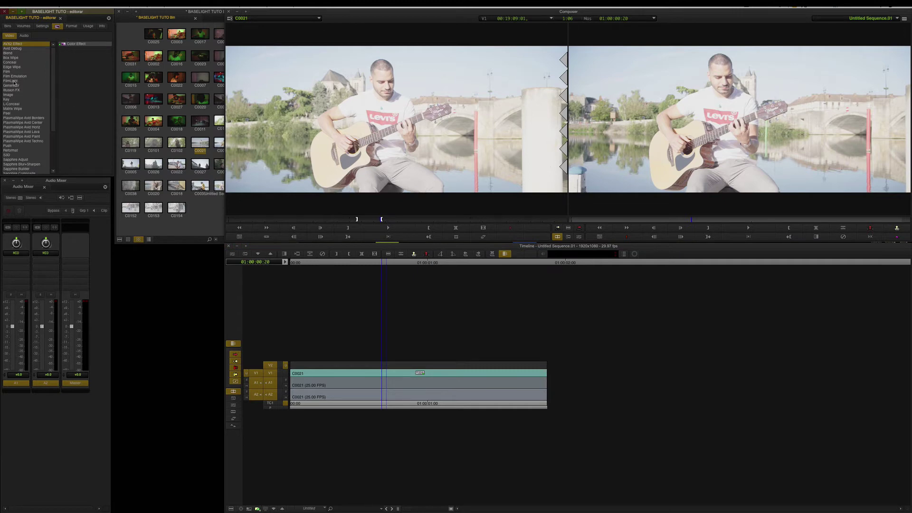
{"action": "left_click", "coordinate": [10, 95]}
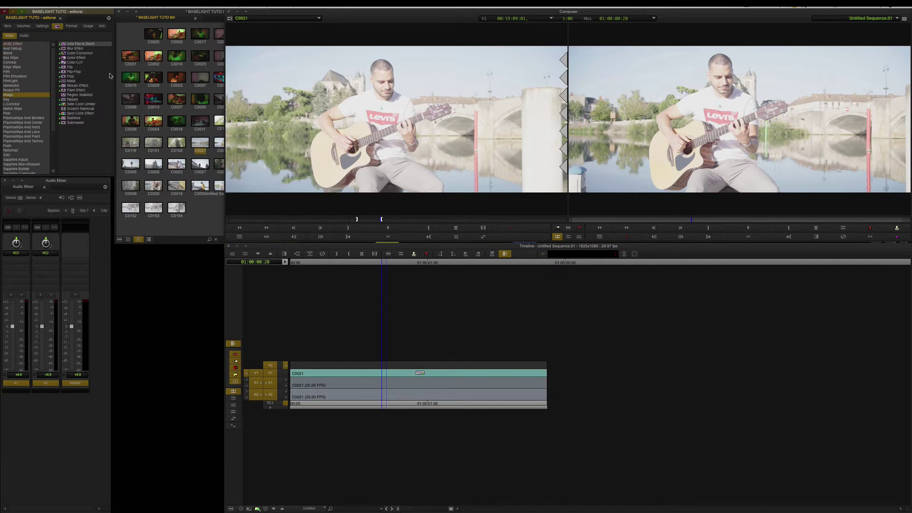
Apply a Color LUT effect on V2 above the clip and open it in Effect Mode
{"action": "left_click", "coordinate": [71, 63]}
{"action": "left_click_drag", "start_coordinate": [269, 267], "coordinate": [307, 358]}
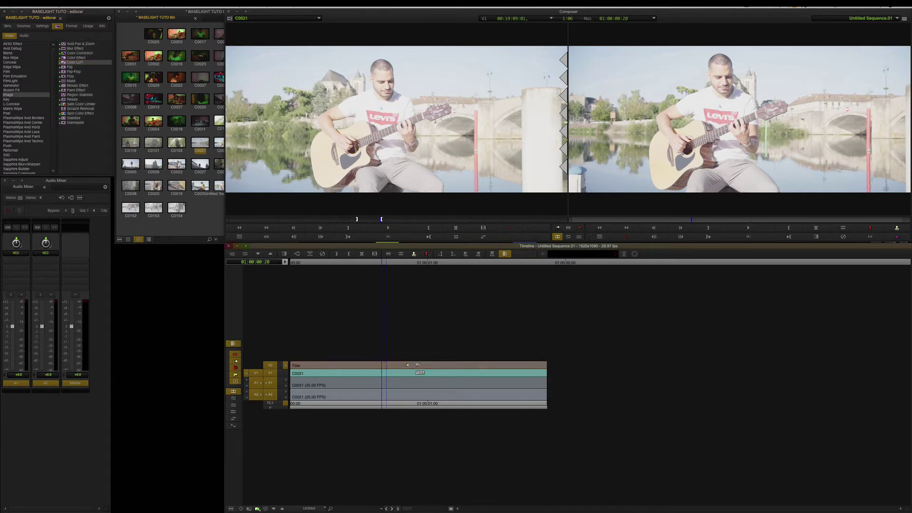
{"action": "left_click", "coordinate": [407, 365]}
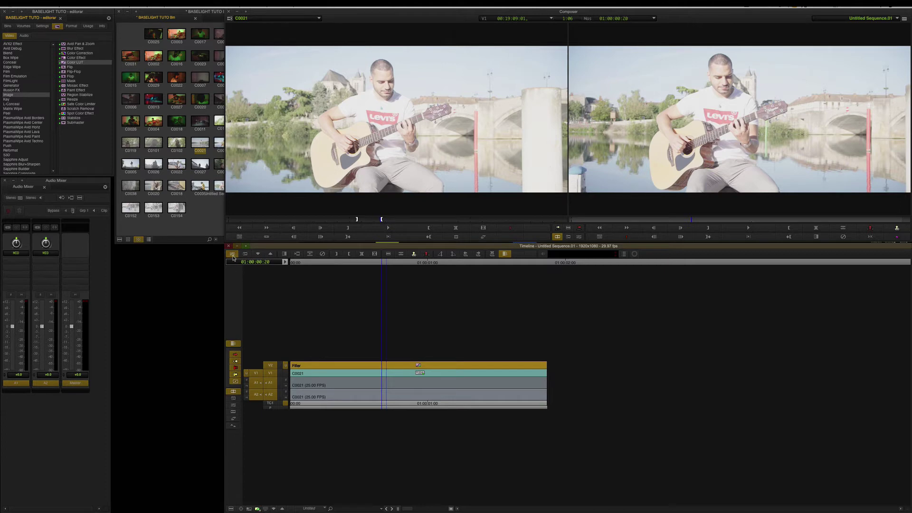
{"action": "key", "text": "ctrl+8"}
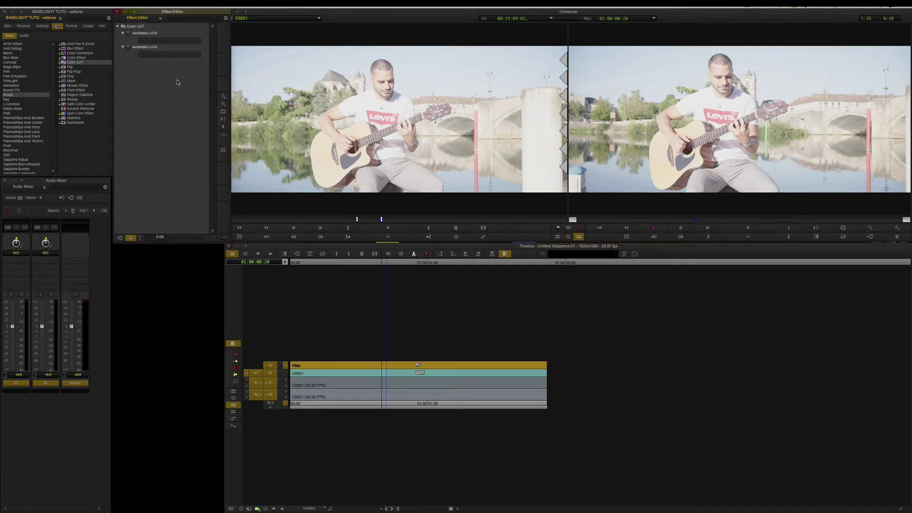
Try several LUTs ending with Epidote (3D), then remove the Color LUT effect from the sequence
{"action": "left_click", "coordinate": [144, 40]}
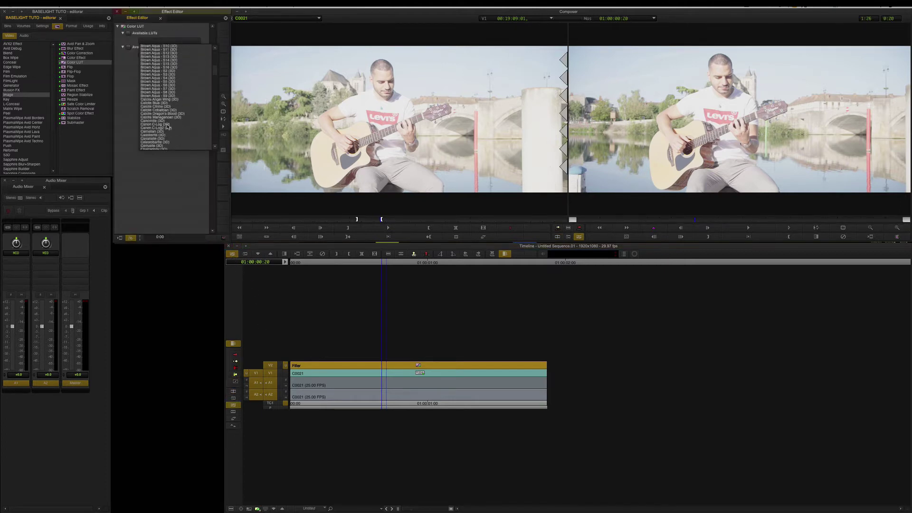
{"action": "scroll", "coordinate": [180, 124], "scroll_direction": "down", "scroll_amount": 3}
{"action": "left_click", "coordinate": [205, 133]}
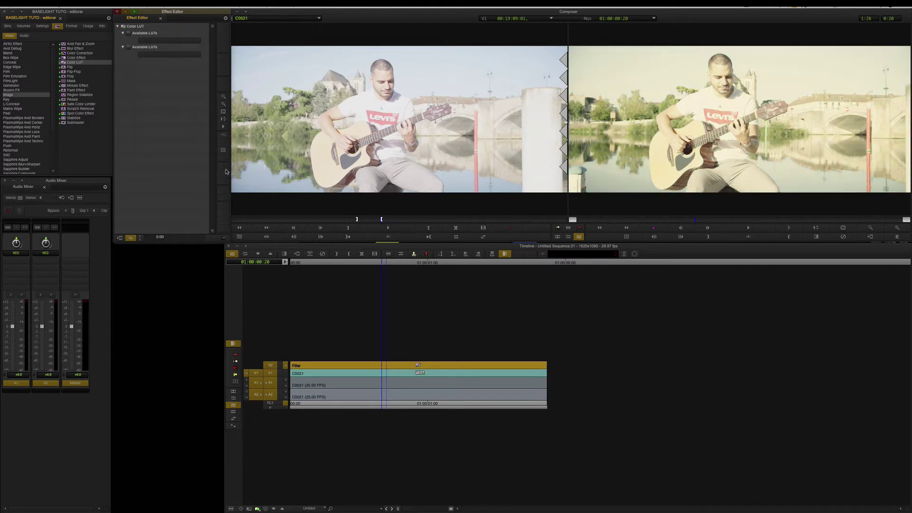
{"action": "left_click", "coordinate": [165, 42]}
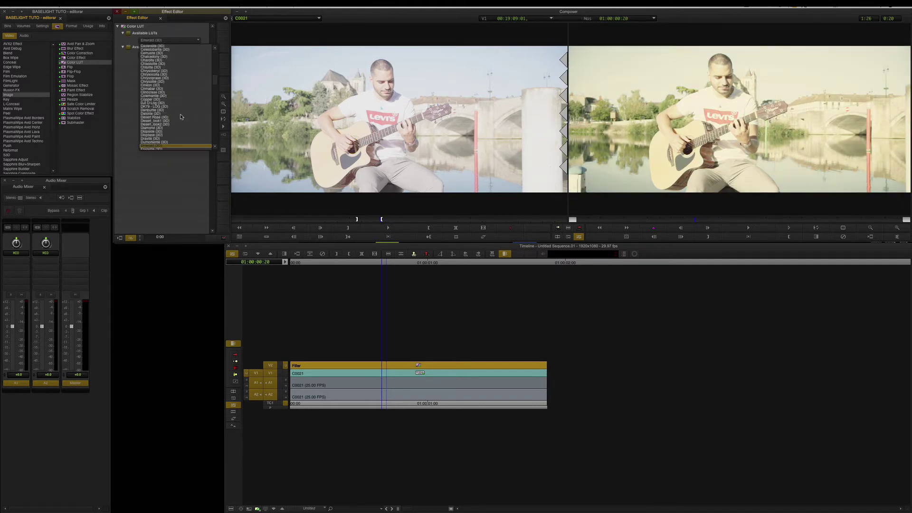
{"action": "left_click", "coordinate": [171, 131]}
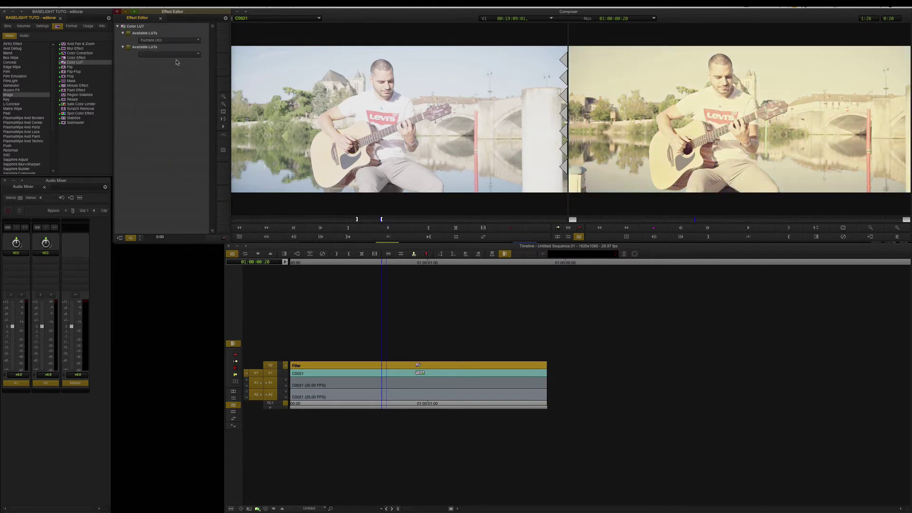
{"action": "left_click", "coordinate": [176, 41]}
{"action": "left_click", "coordinate": [160, 118]}
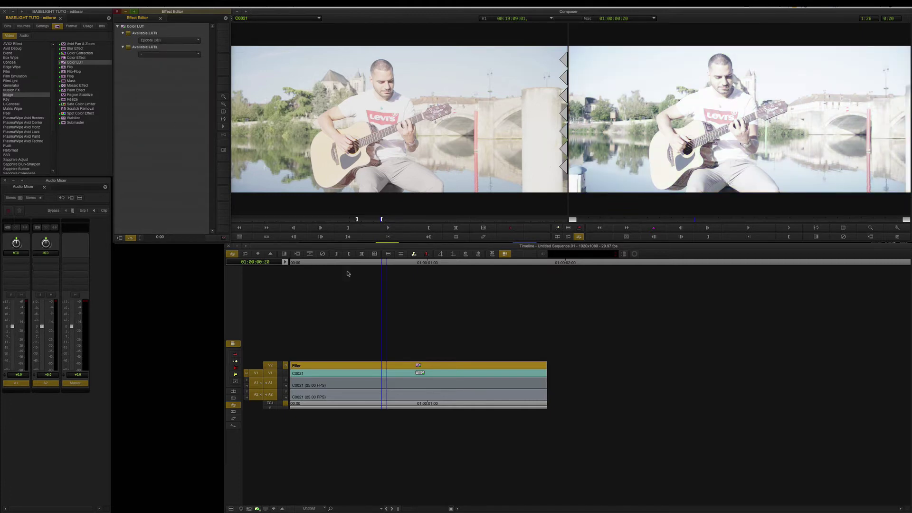
{"action": "left_click", "coordinate": [323, 255]}
{"action": "left_click", "coordinate": [323, 255]}
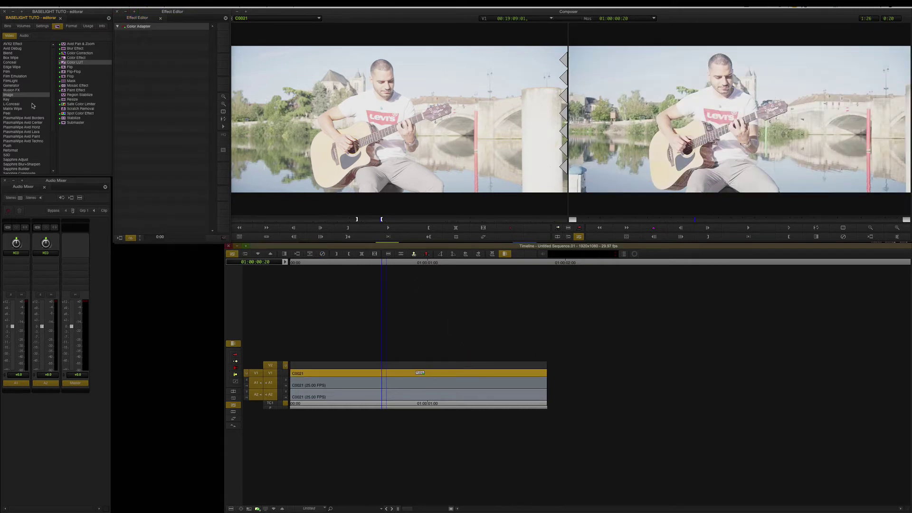
Drag the FilmLight Baselight effect onto clip C0021 and bring its settings forward
{"action": "left_click", "coordinate": [14, 82]}
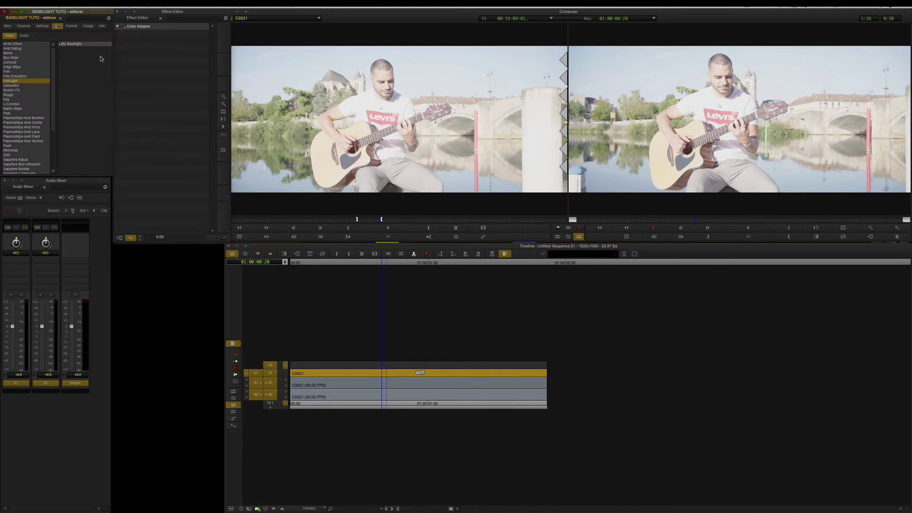
{"action": "left_click", "coordinate": [65, 45]}
{"action": "left_click_drag", "start_coordinate": [65, 45], "coordinate": [420, 375]}
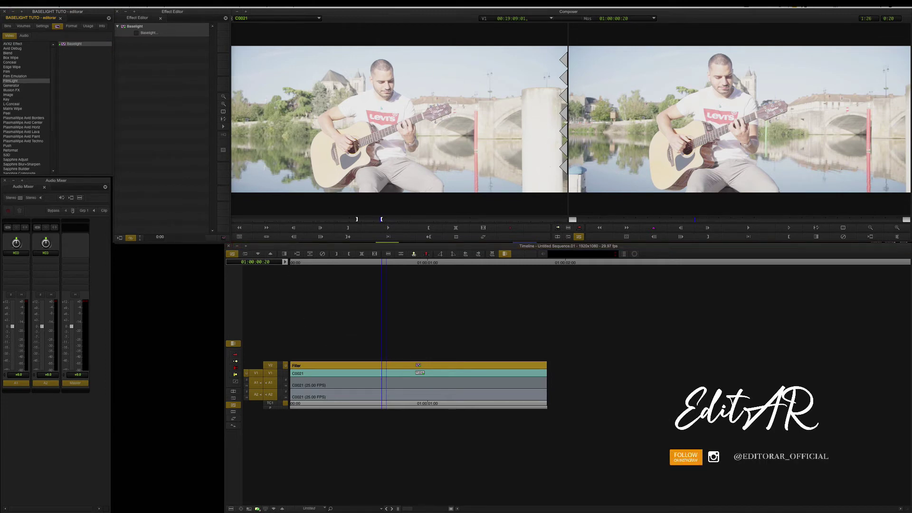
{"action": "left_click", "coordinate": [710, 3]}
{"action": "left_click", "coordinate": [120, 32]}
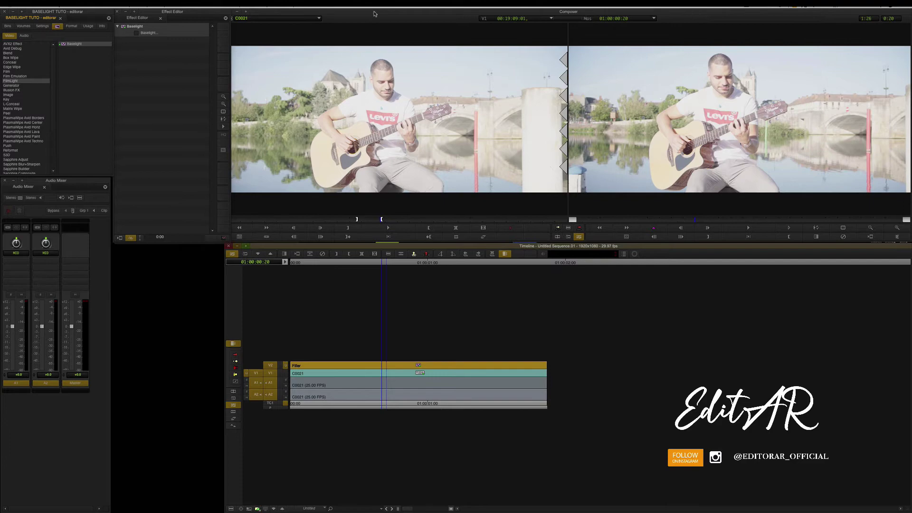
{"action": "left_click", "coordinate": [120, 32]}
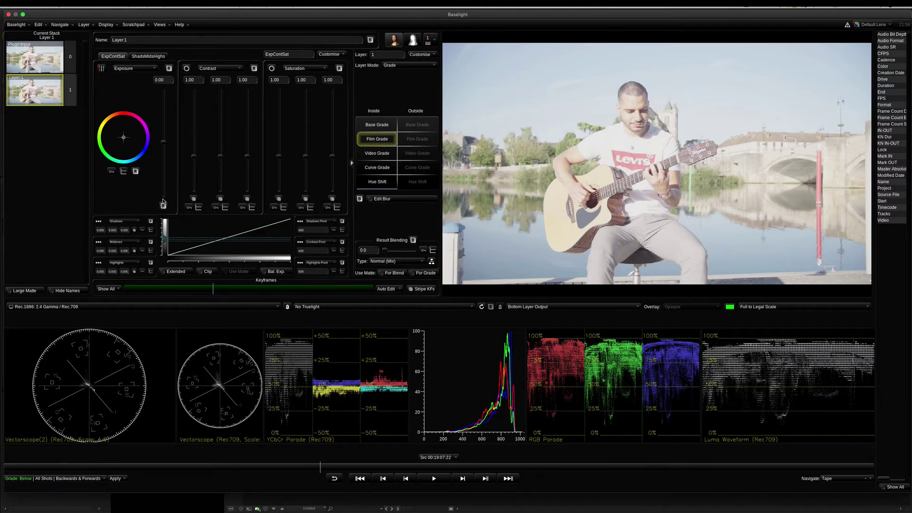
{"action": "left_click", "coordinate": [17, 24]}
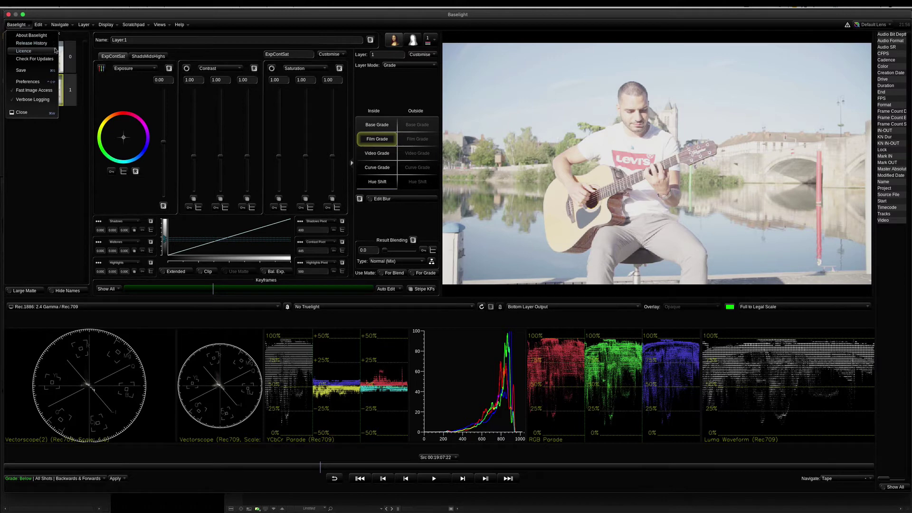
{"action": "left_click", "coordinate": [38, 24]}
{"action": "left_click", "coordinate": [39, 24]}
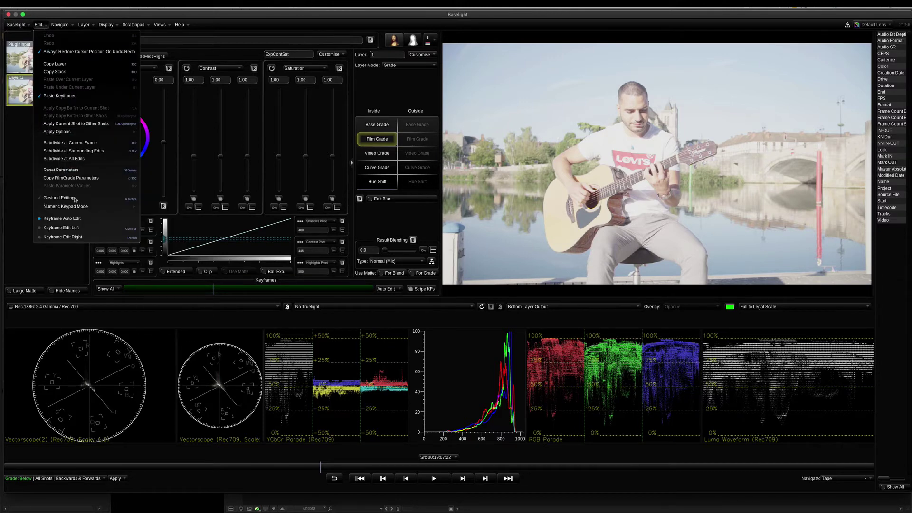
{"action": "left_click", "coordinate": [61, 25]}
{"action": "left_click", "coordinate": [61, 24]}
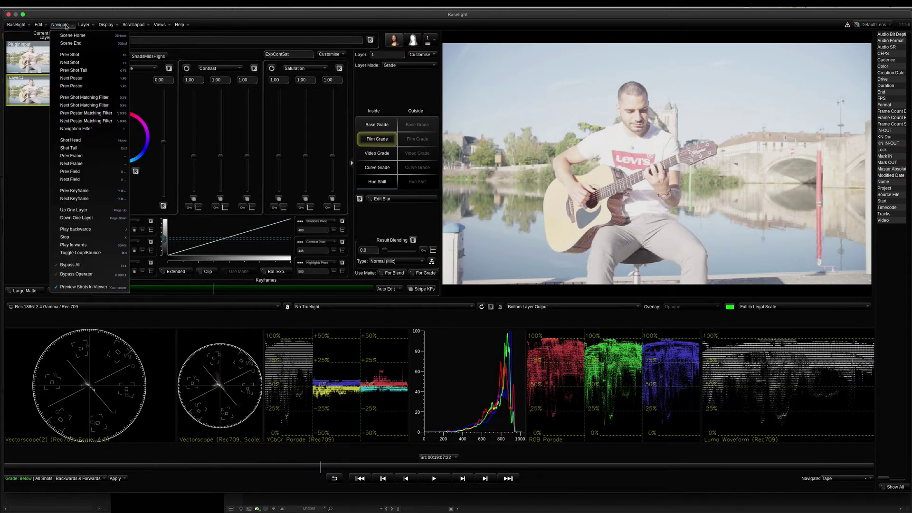
{"action": "left_click", "coordinate": [84, 25]}
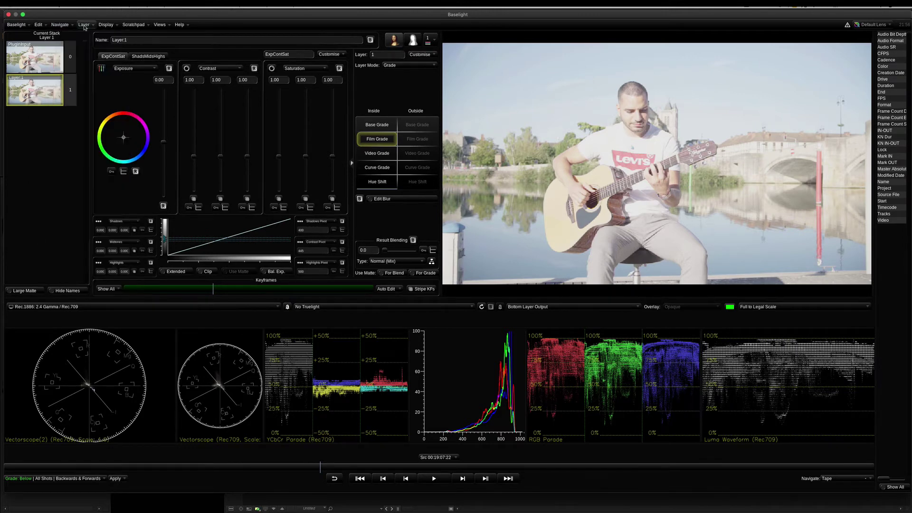
{"action": "left_click", "coordinate": [85, 24]}
{"action": "left_click", "coordinate": [109, 25]}
{"action": "left_click", "coordinate": [109, 25]}
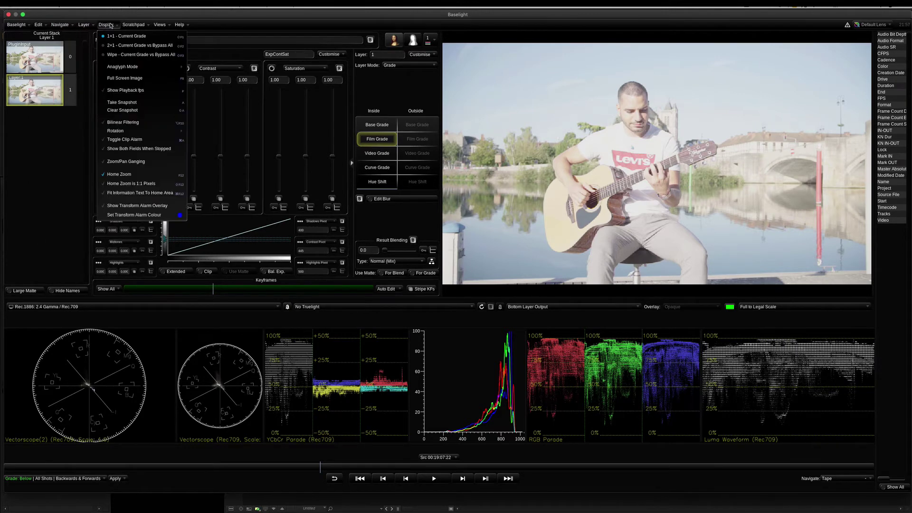
{"action": "left_click", "coordinate": [135, 25]}
{"action": "left_click", "coordinate": [138, 25]}
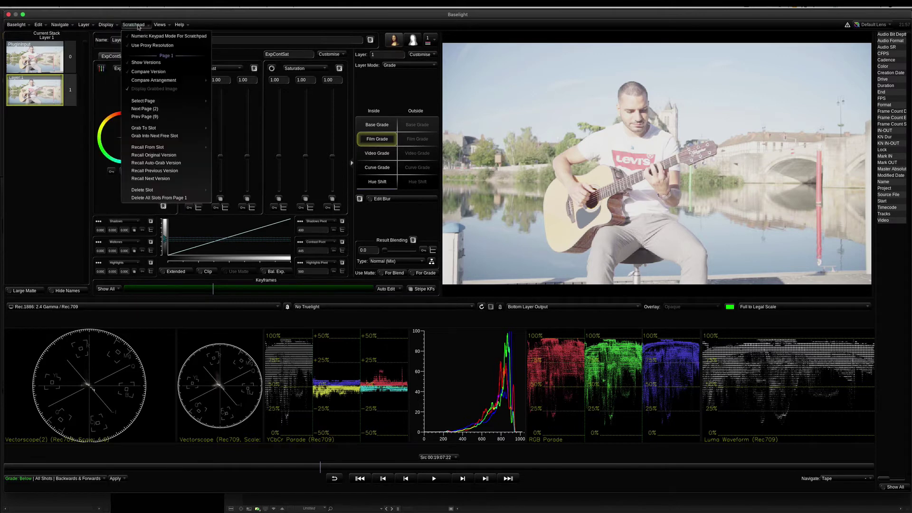
{"action": "left_click", "coordinate": [162, 25]}
{"action": "left_click", "coordinate": [162, 26]}
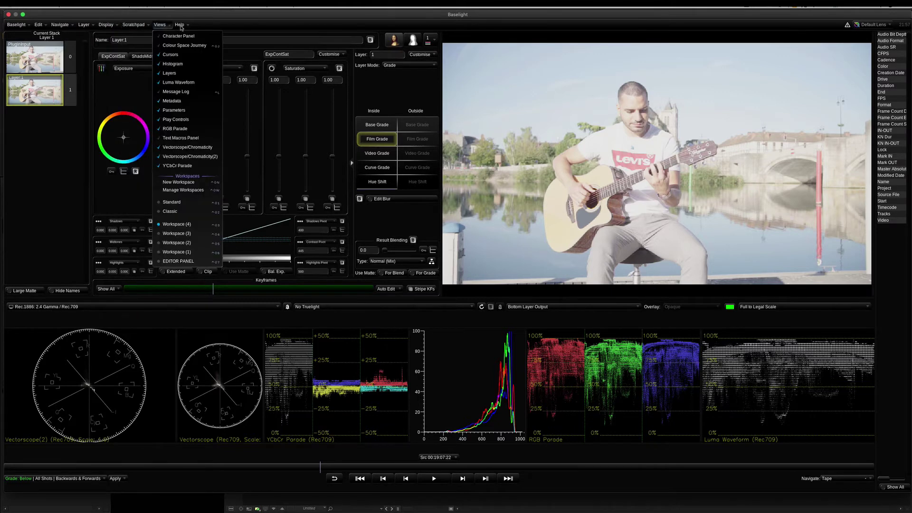
{"action": "left_click", "coordinate": [180, 25]}
{"action": "left_click", "coordinate": [180, 24]}
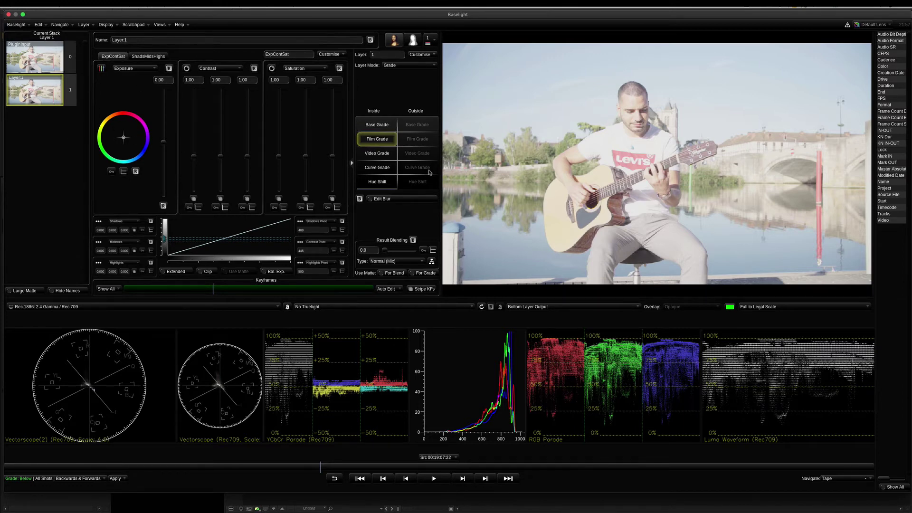
Show the Input layer's settings and check the stack's layer list
{"action": "left_click", "coordinate": [34, 54]}
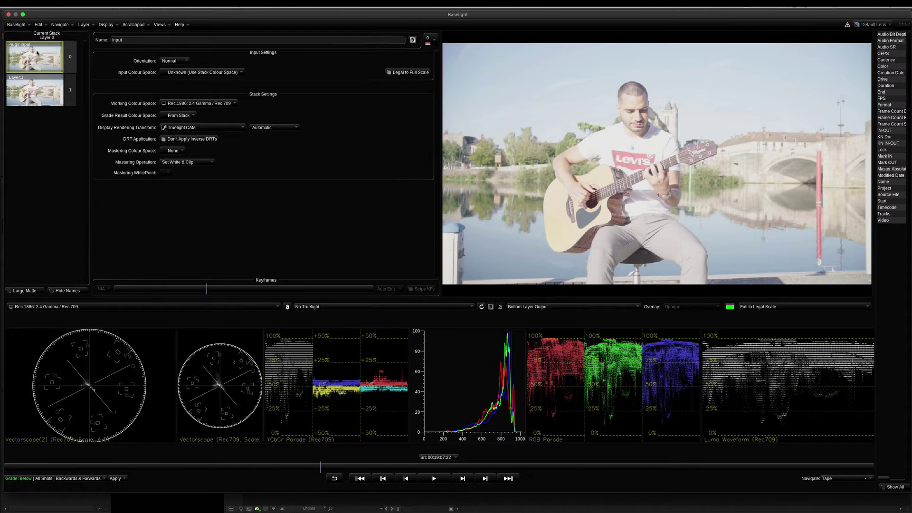
{"action": "left_click", "coordinate": [428, 39]}
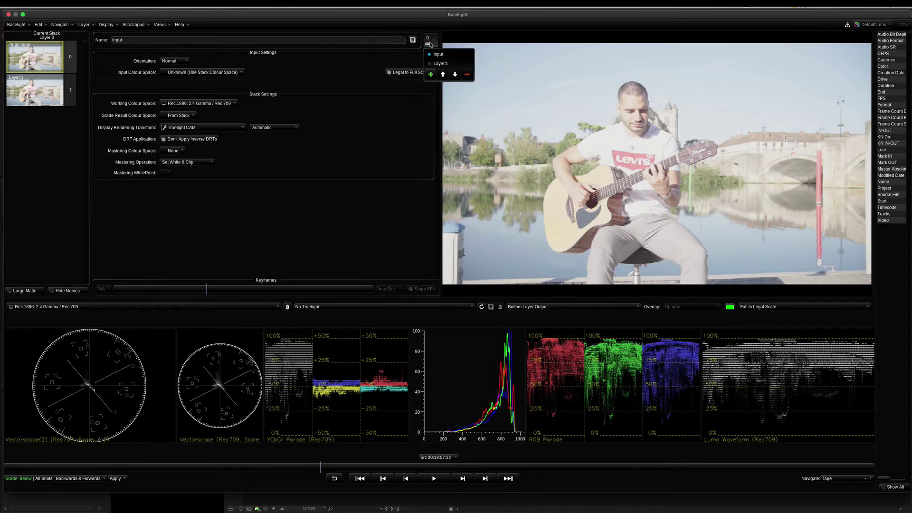
{"action": "left_click", "coordinate": [428, 40]}
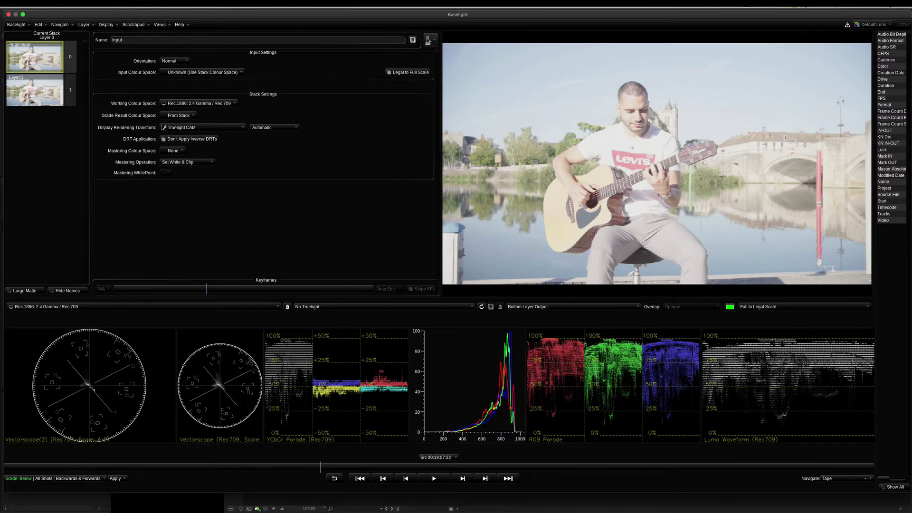
{"action": "left_click", "coordinate": [428, 40]}
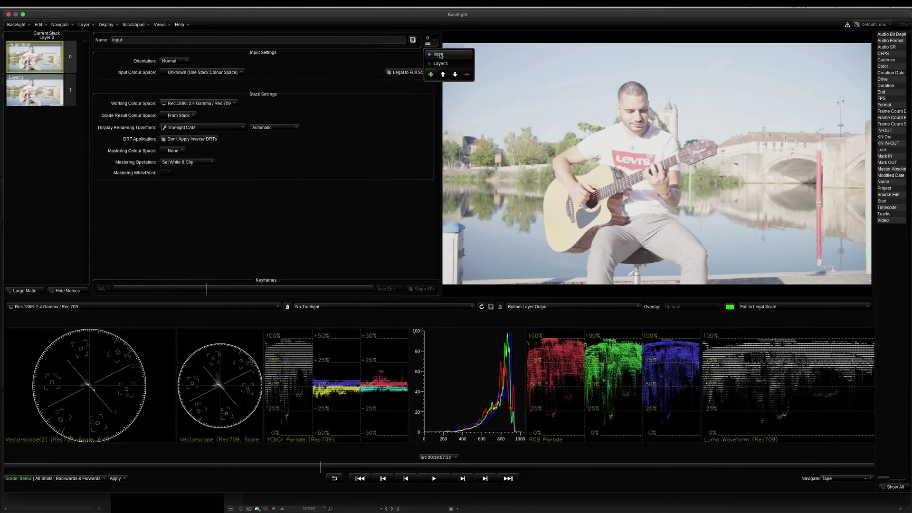
{"action": "left_click", "coordinate": [440, 55]}
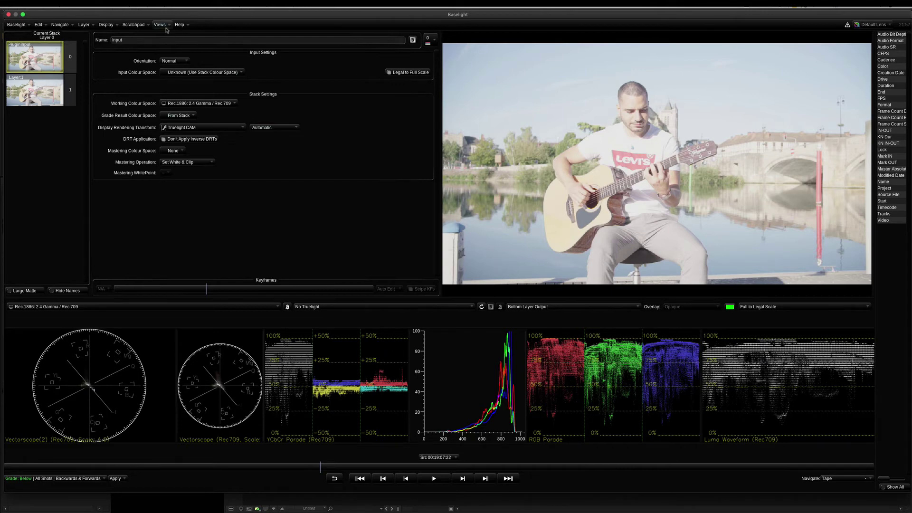
Switch Views to the Standard layout, then back to Workspace (4) with scopes
{"action": "left_click", "coordinate": [139, 26]}
{"action": "left_click", "coordinate": [159, 25]}
{"action": "left_click", "coordinate": [159, 25]}
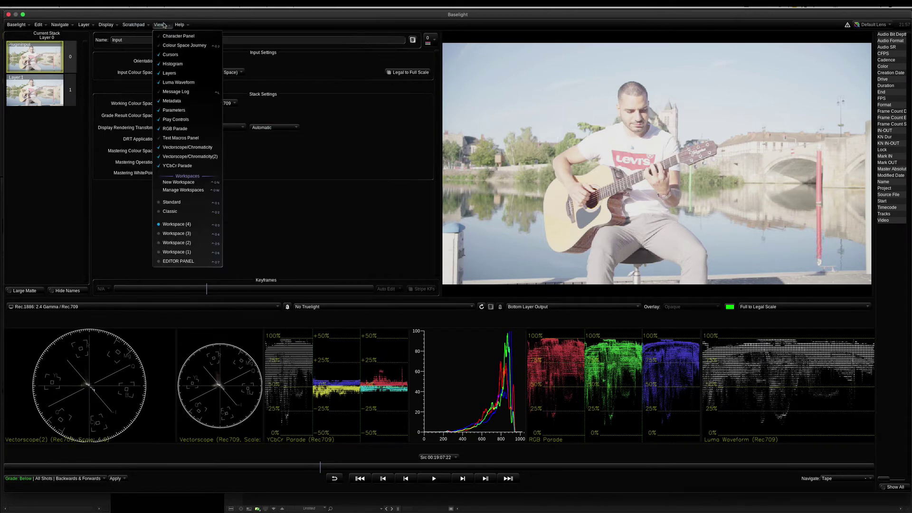
{"action": "left_click", "coordinate": [178, 204]}
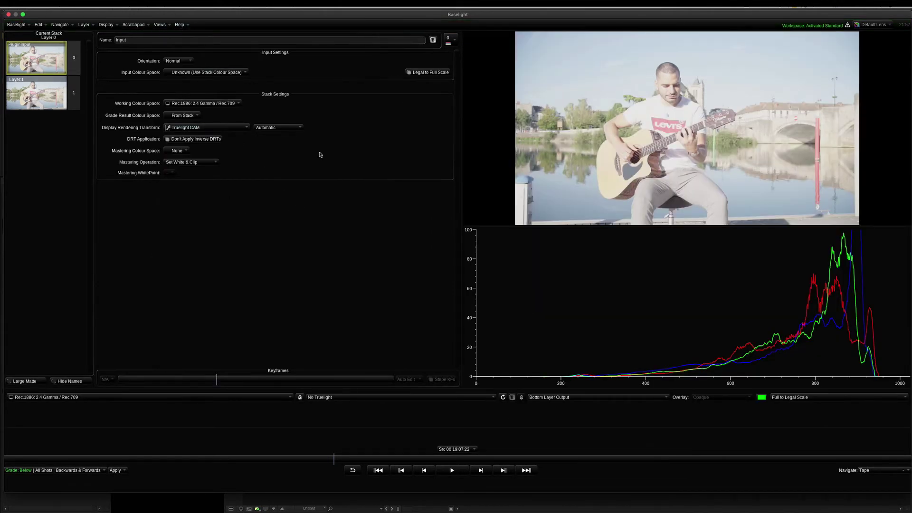
{"action": "left_click", "coordinate": [160, 25]}
{"action": "left_click", "coordinate": [180, 223]}
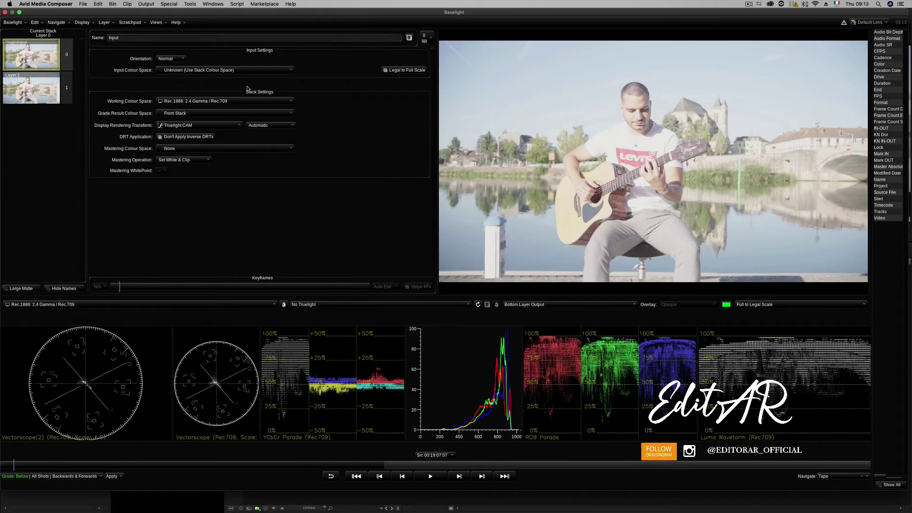
Open the Input Colour Space dropdown to see every available colour space
{"action": "left_click", "coordinate": [219, 71]}
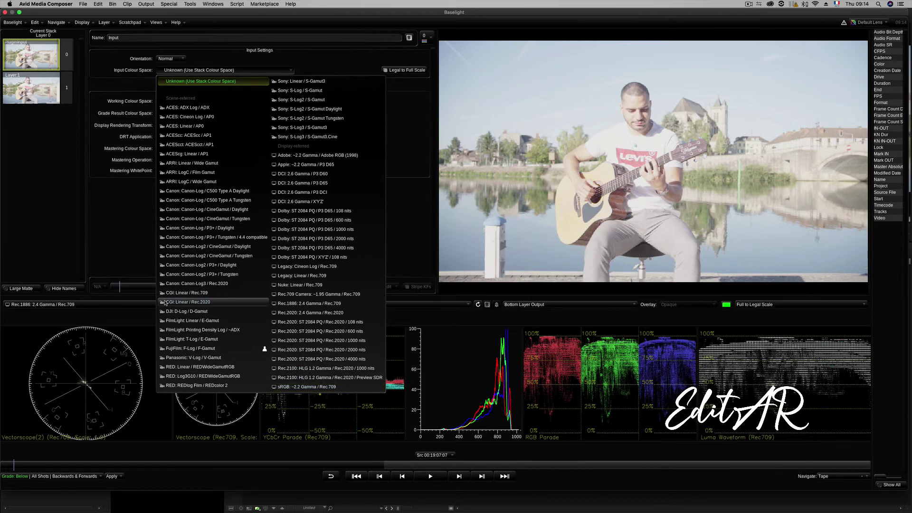
Close and reopen the Input Colour Space list, dismissing it with Unknown (Use Stack Colour Space) kept
{"action": "left_click", "coordinate": [130, 202]}
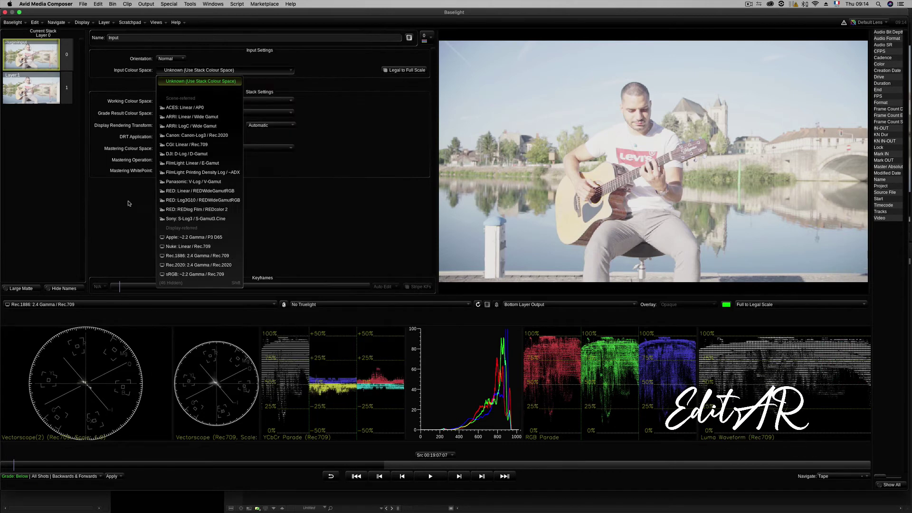
{"action": "left_click", "coordinate": [190, 69]}
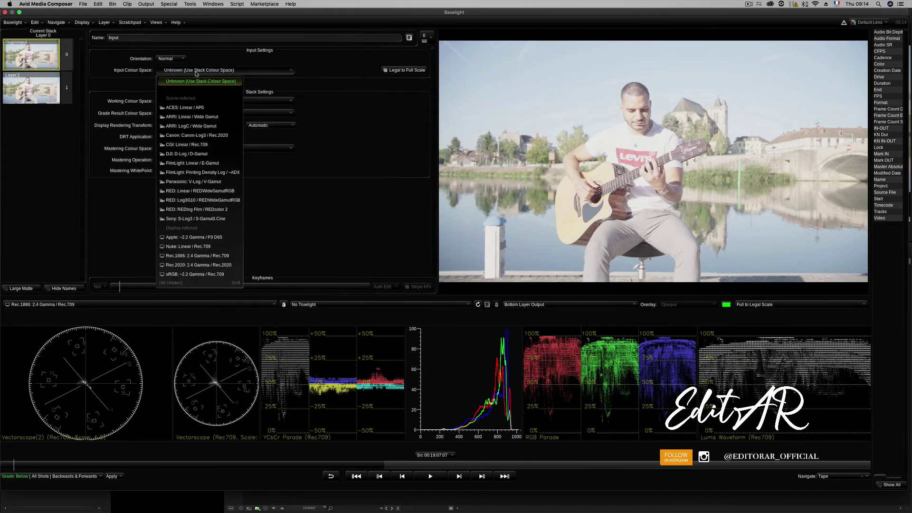
{"action": "key", "text": "Escape"}
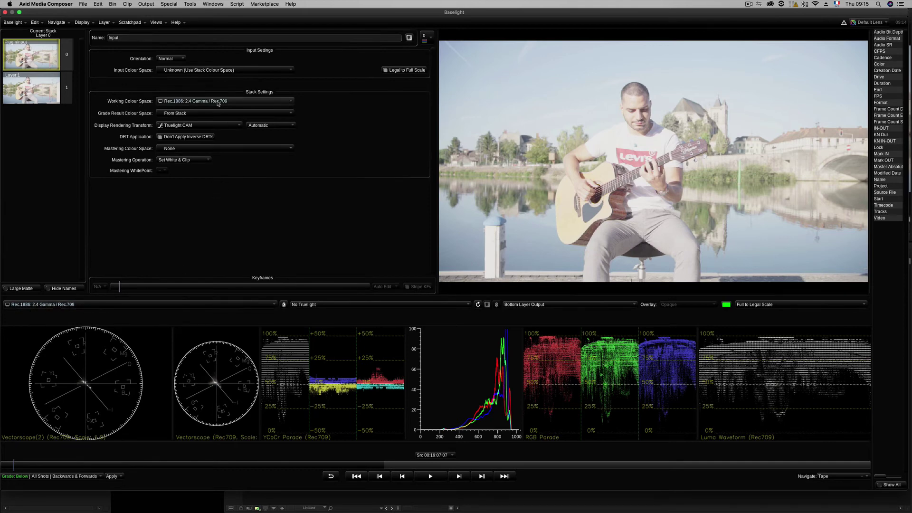
{"action": "mouse_move", "coordinate": [218, 104]}
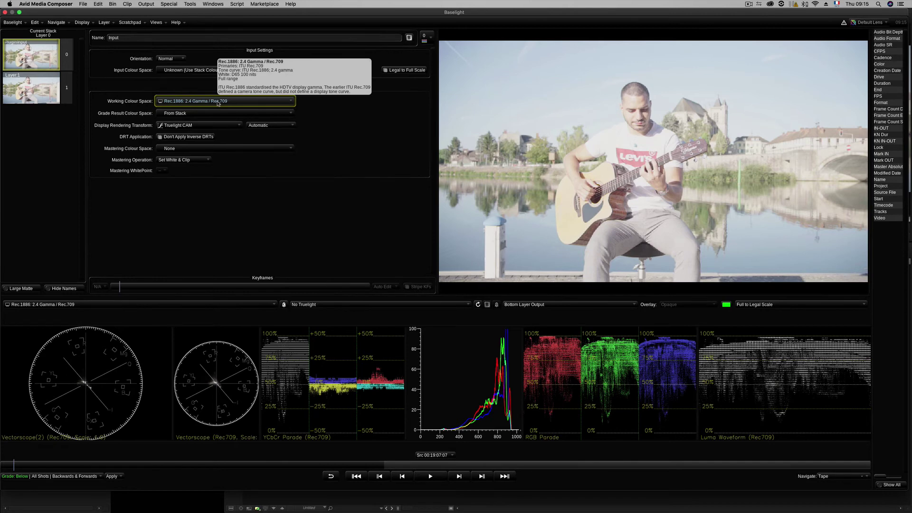
Pick FilmLight: T-Log / E-Gamut from the Working Colour Space list, holding Shift to reveal all entries
{"action": "left_click", "coordinate": [253, 102]}
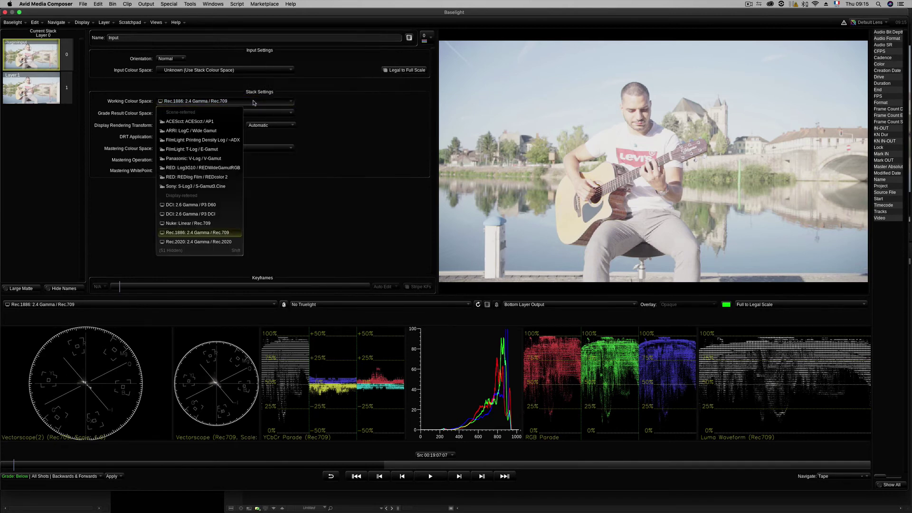
{"action": "key", "text": "shift"}
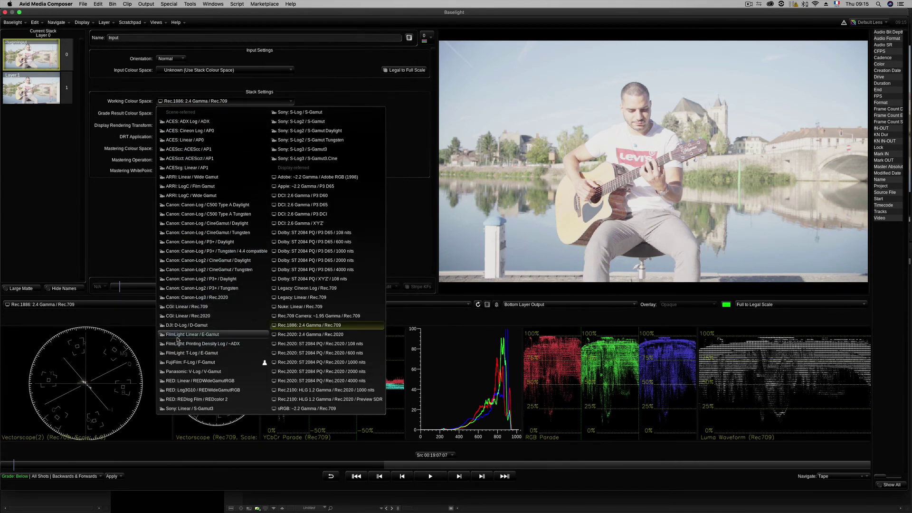
{"action": "left_click", "coordinate": [198, 354]}
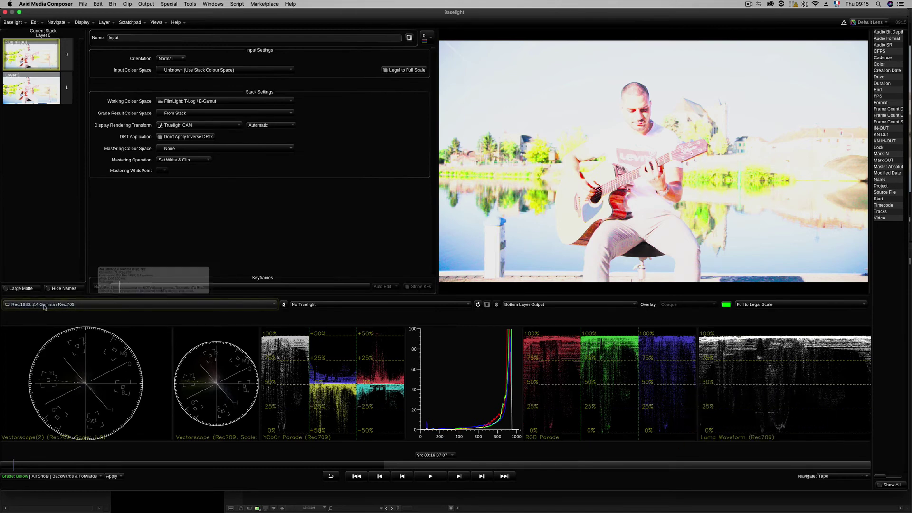
Switch the viewer display colour space from Rec.1886 to Apple: ~2.2 Gamma / P3 D65
{"action": "left_click", "coordinate": [78, 307]}
{"action": "key", "text": "shift"}
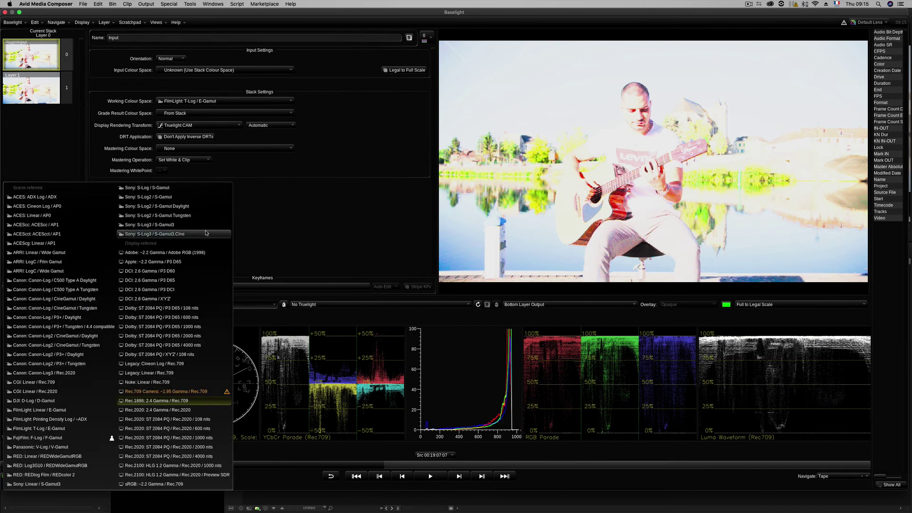
{"action": "left_click", "coordinate": [172, 262]}
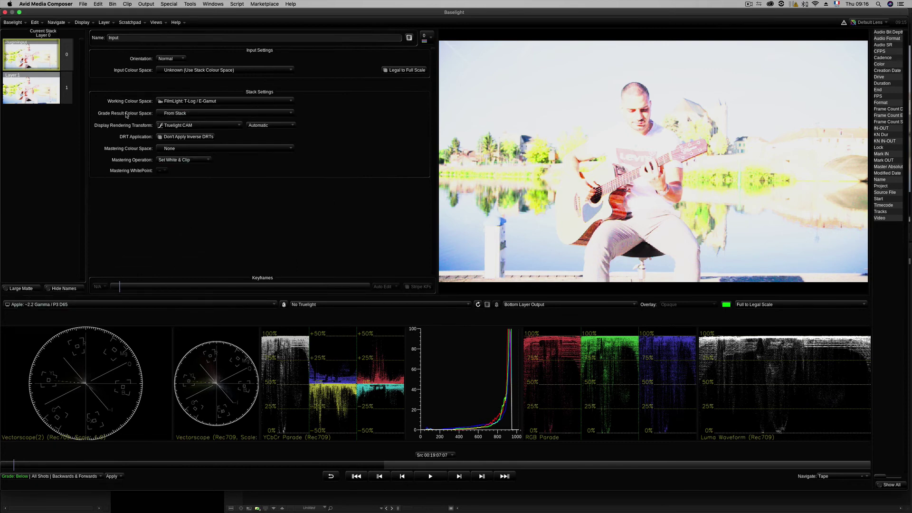
Try Apple ~2.2 Gamma / P3 D65, then sRGB ~2.2 Gamma / Rec.709 as grade result colour space
{"action": "left_click", "coordinate": [180, 115]}
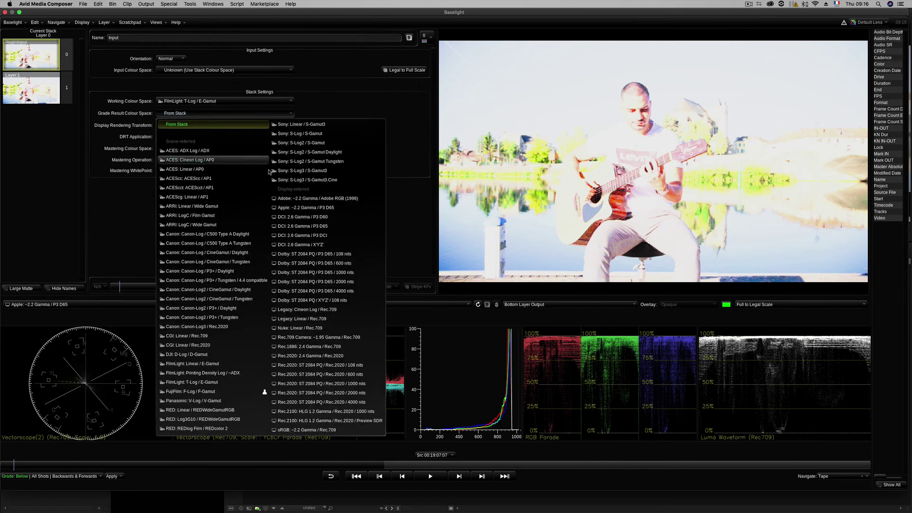
{"action": "left_click", "coordinate": [322, 209]}
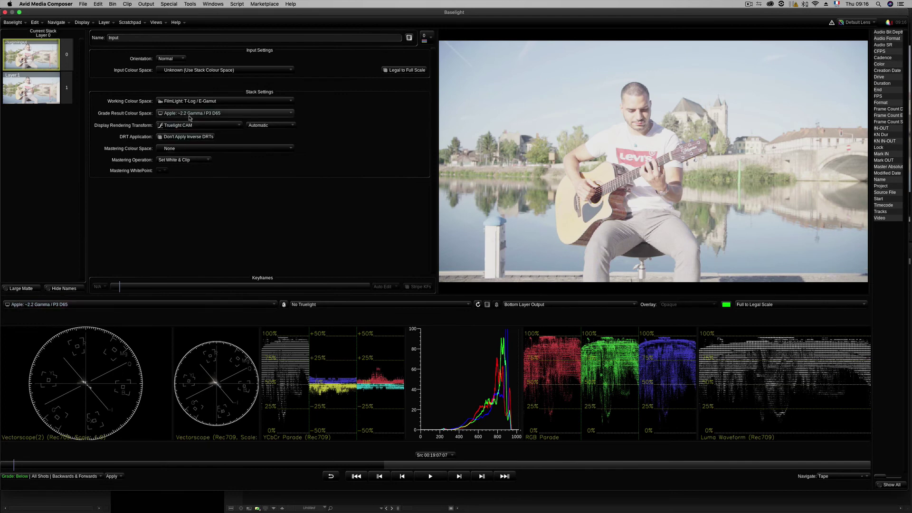
{"action": "left_click", "coordinate": [181, 115]}
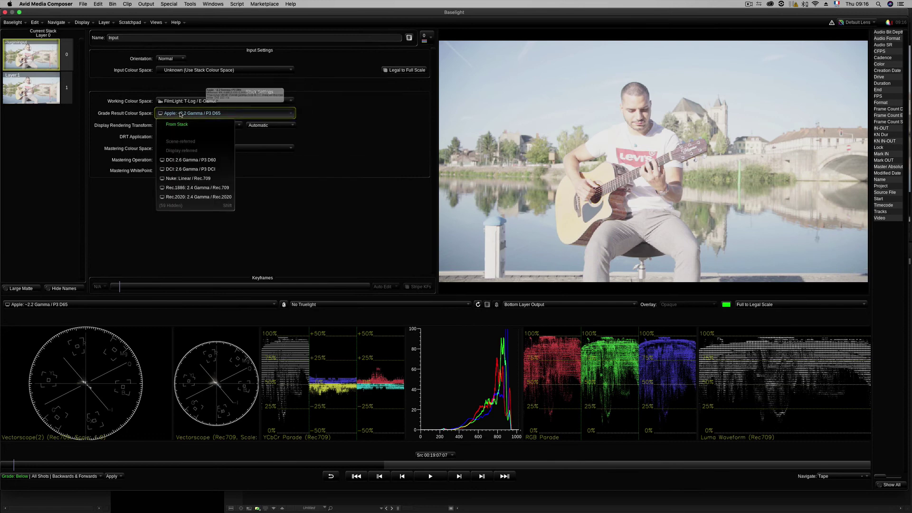
{"action": "key", "text": "shift"}
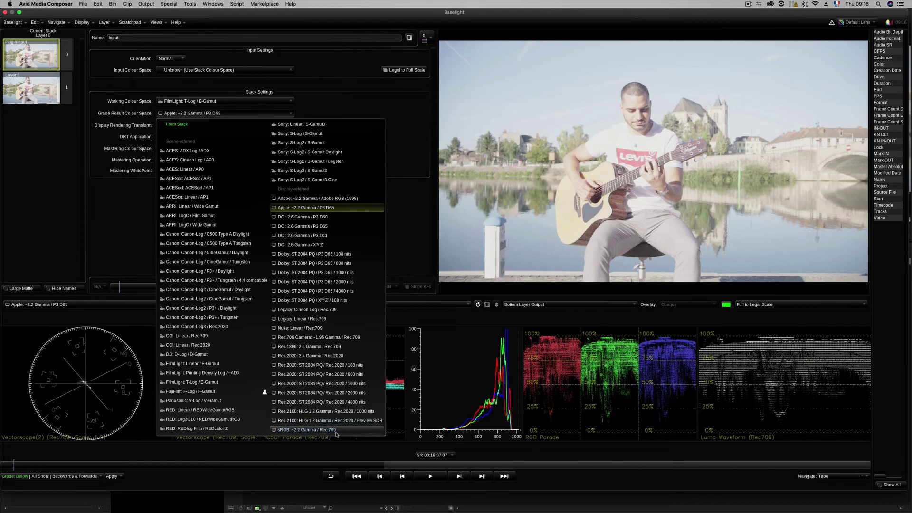
{"action": "left_click", "coordinate": [295, 432]}
Set display rendering transform to Truelight CAM and grade result to Apple ~2.2 Gamma / P3 D65
{"action": "left_click", "coordinate": [238, 125]}
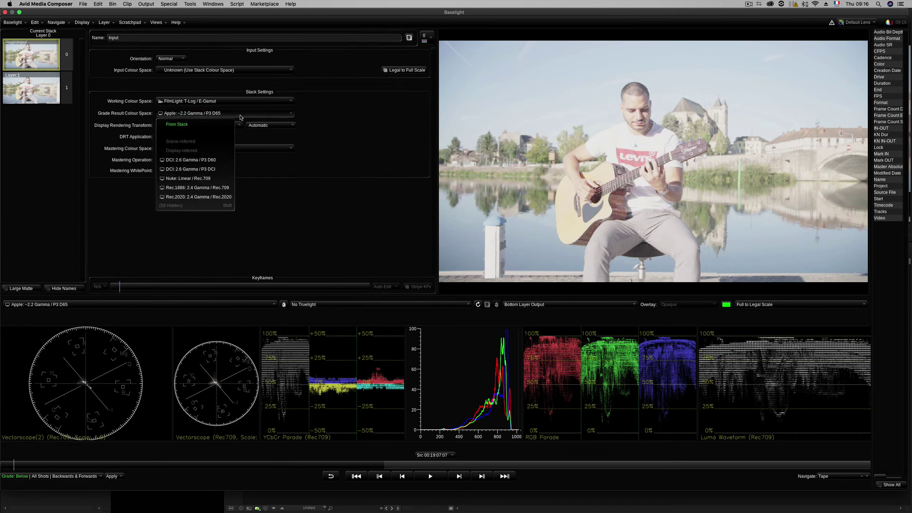
{"action": "key", "text": "shift"}
{"action": "left_click", "coordinate": [329, 433]}
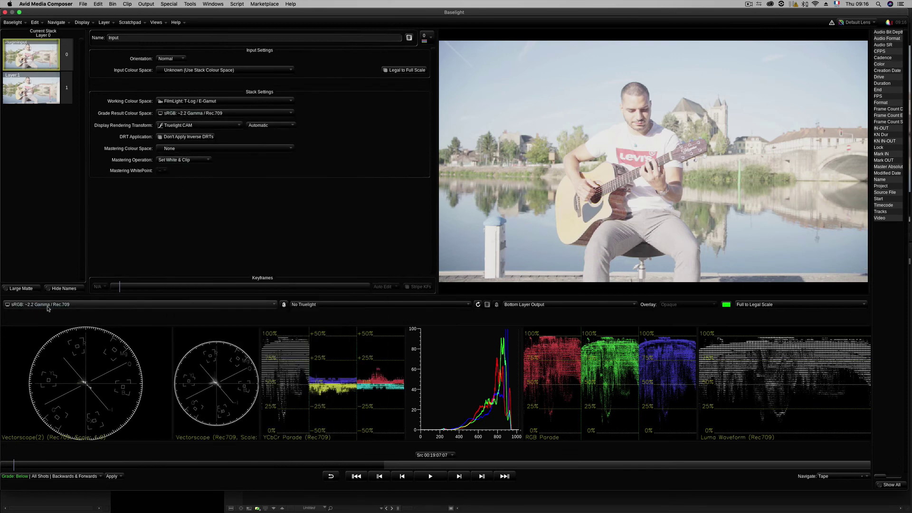
{"action": "left_click", "coordinate": [214, 113]}
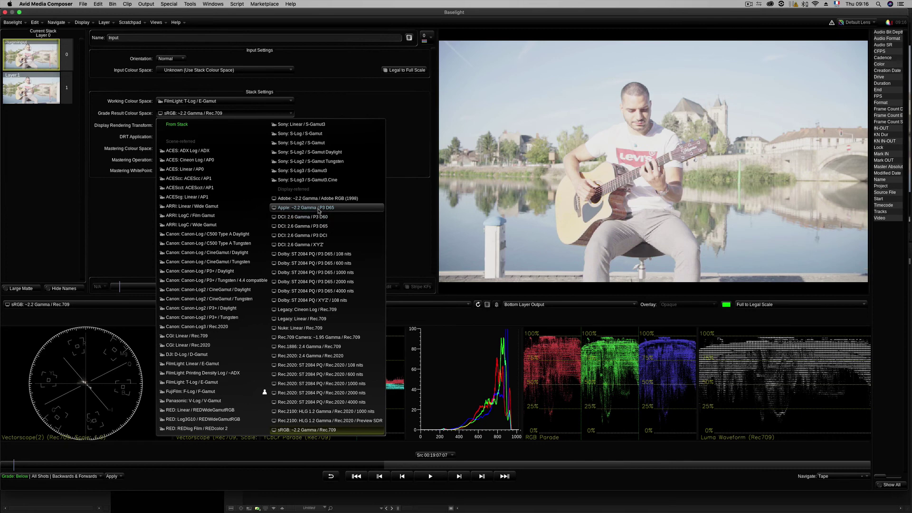
{"action": "left_click", "coordinate": [321, 209]}
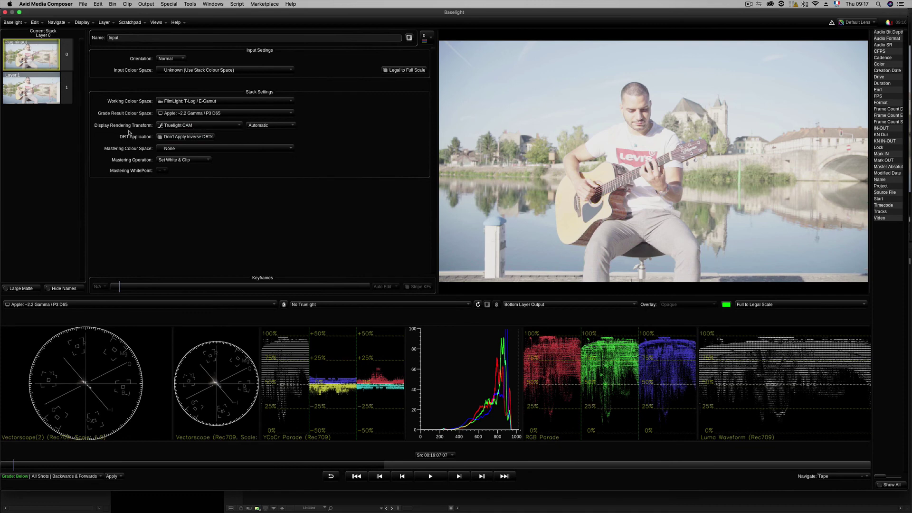
Keep Truelight CAM rendering and set mastering colour space to Apple ~2.2 Gamma / P3 D65
{"action": "left_click", "coordinate": [193, 126]}
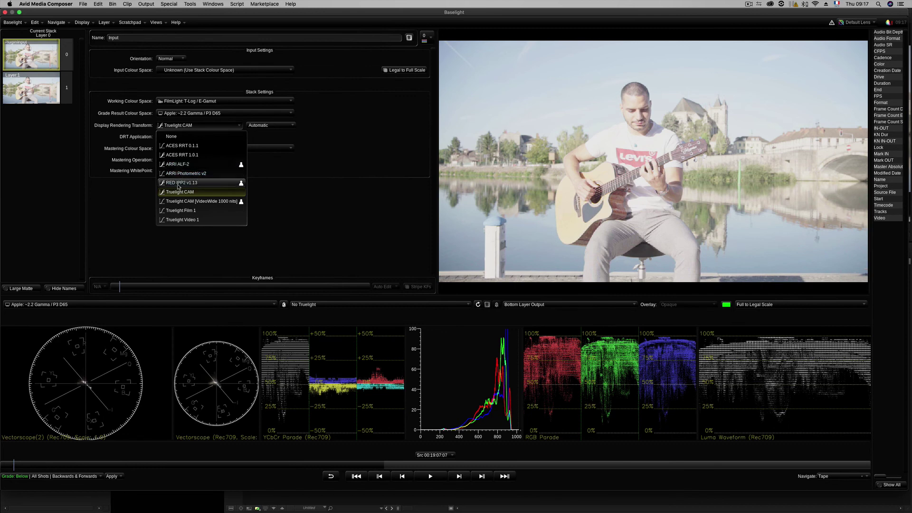
{"action": "left_click", "coordinate": [312, 165]}
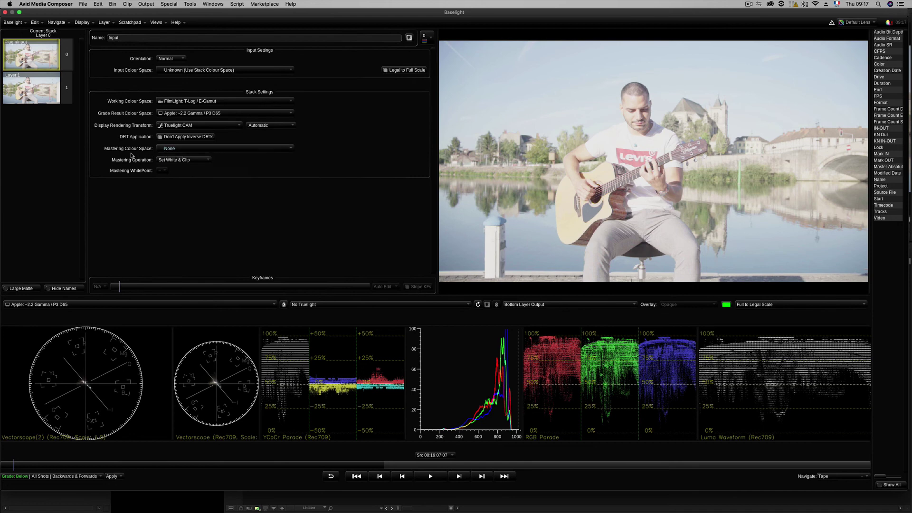
{"action": "left_click", "coordinate": [185, 150]}
{"action": "key", "text": "shift"}
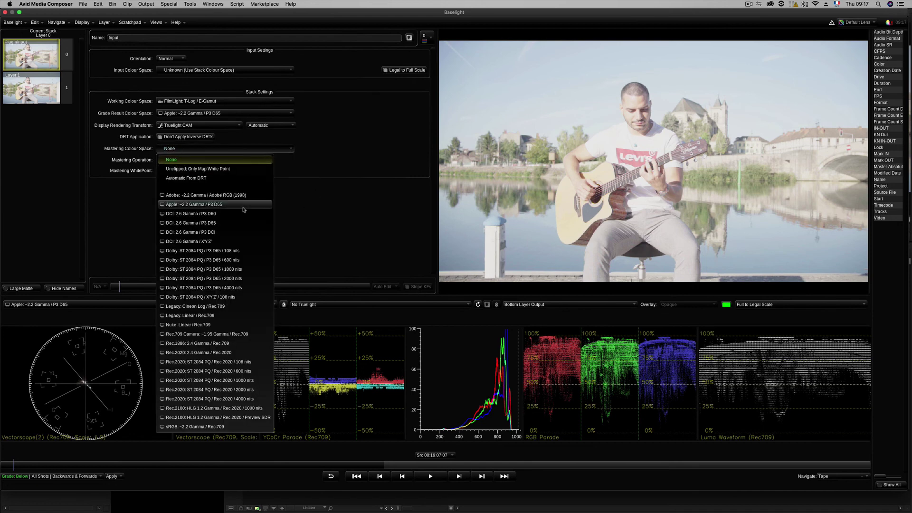
{"action": "left_click", "coordinate": [201, 207]}
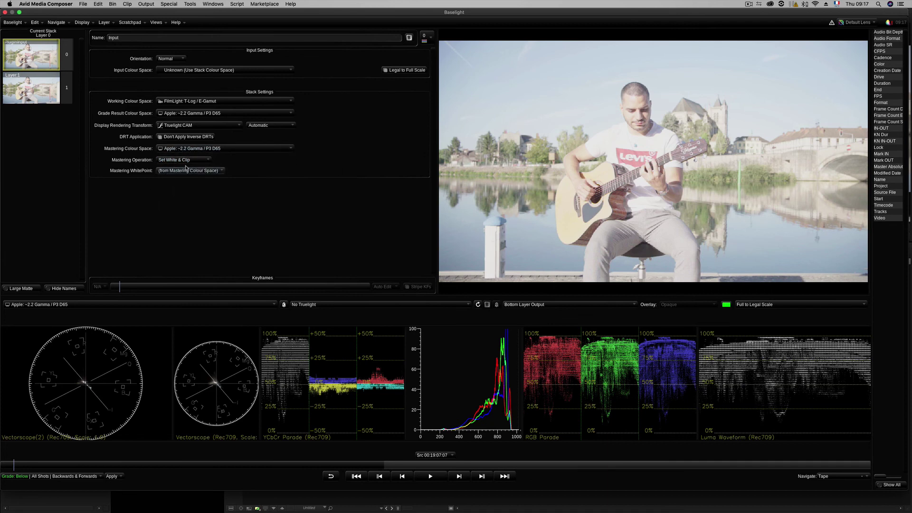
Try D55 and D60 as mastering white points, then set it to D65
{"action": "left_click", "coordinate": [200, 171]}
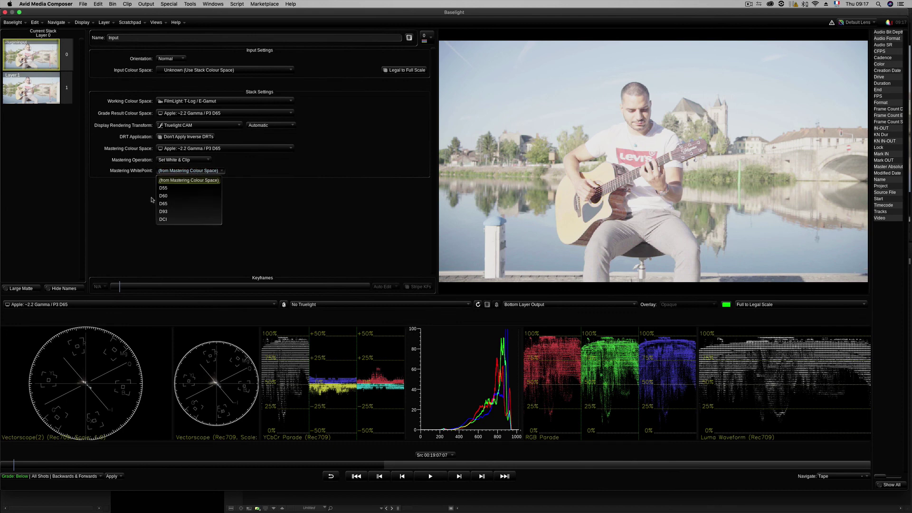
{"action": "left_click", "coordinate": [164, 188]}
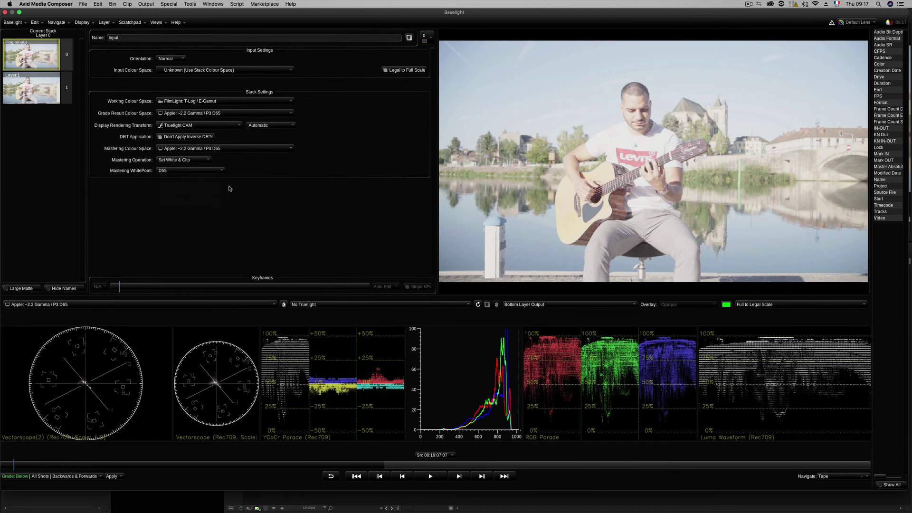
{"action": "left_click", "coordinate": [190, 170]}
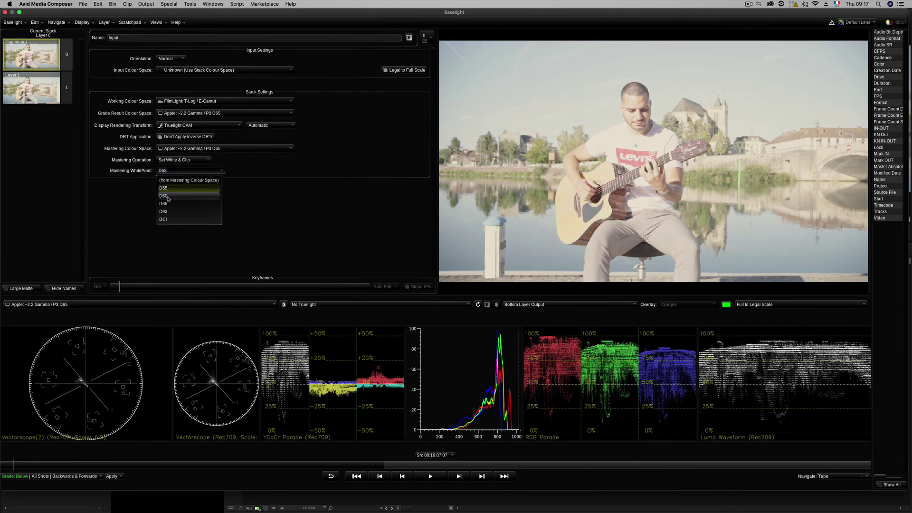
{"action": "left_click", "coordinate": [168, 197]}
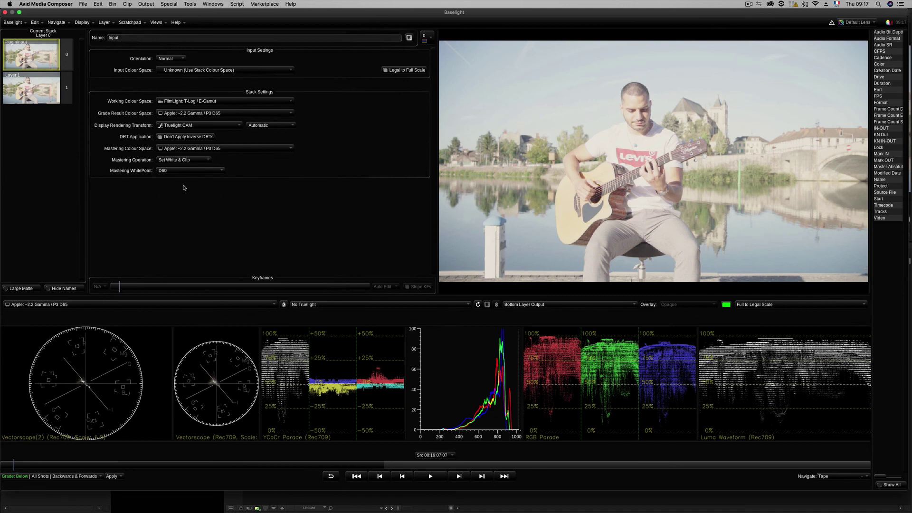
{"action": "left_click", "coordinate": [171, 171]}
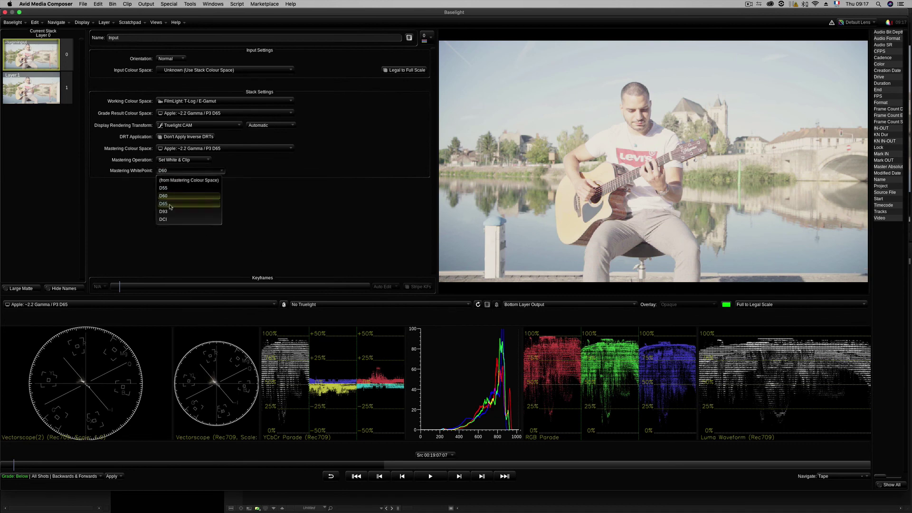
{"action": "left_click", "coordinate": [170, 204]}
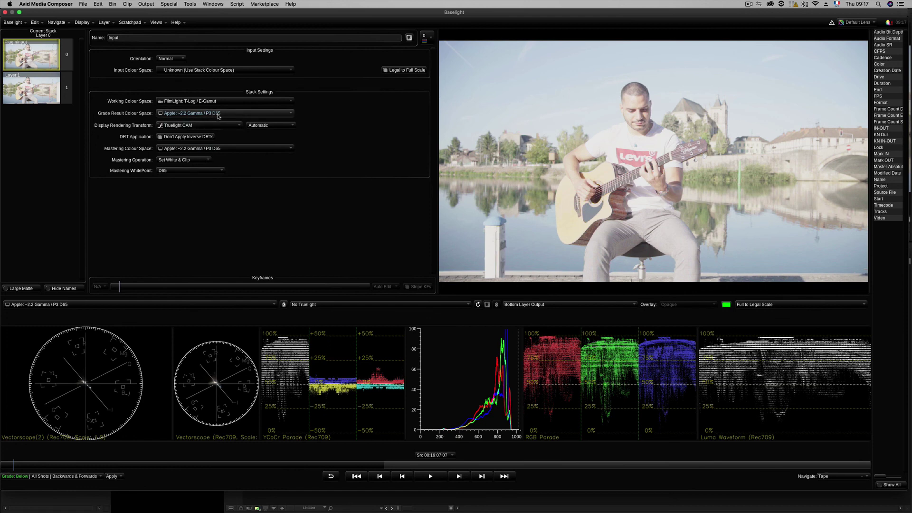
Compare D93 and DCI as mastering white points
{"action": "left_click", "coordinate": [190, 171]}
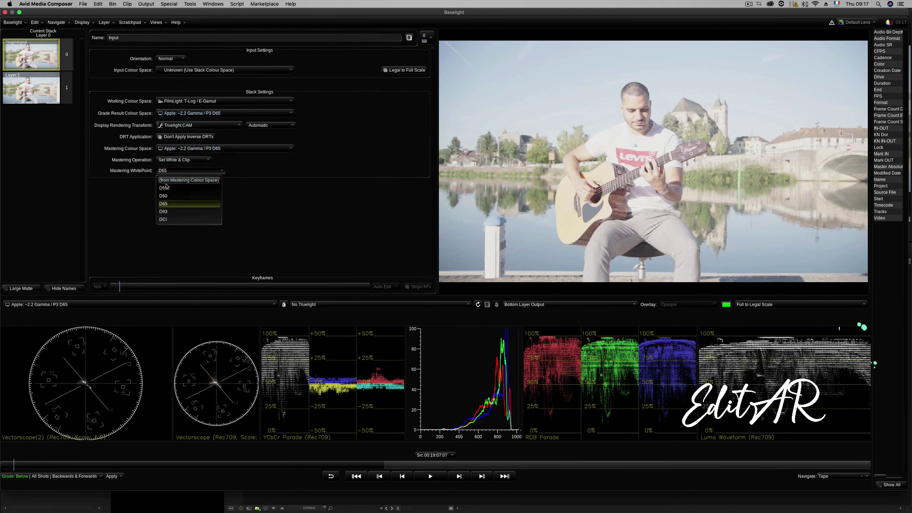
{"action": "left_click", "coordinate": [166, 212]}
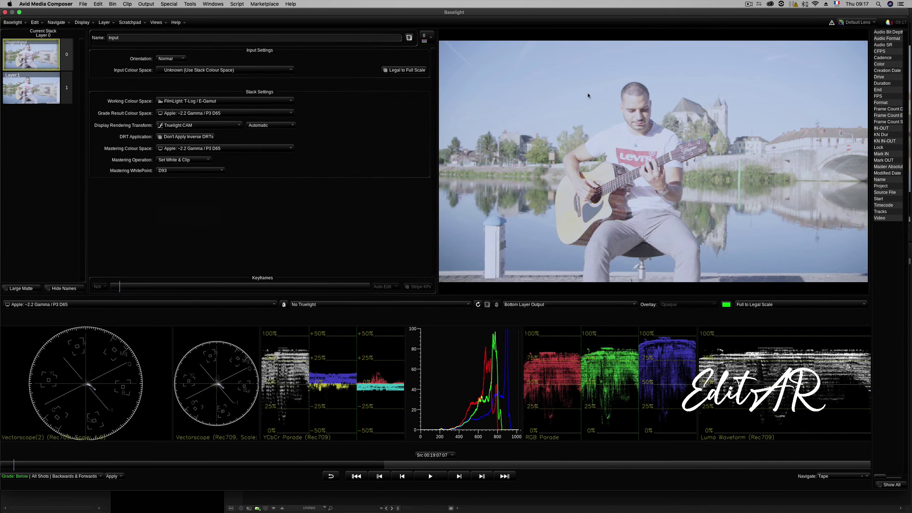
{"action": "left_click", "coordinate": [169, 170]}
{"action": "left_click", "coordinate": [171, 222]}
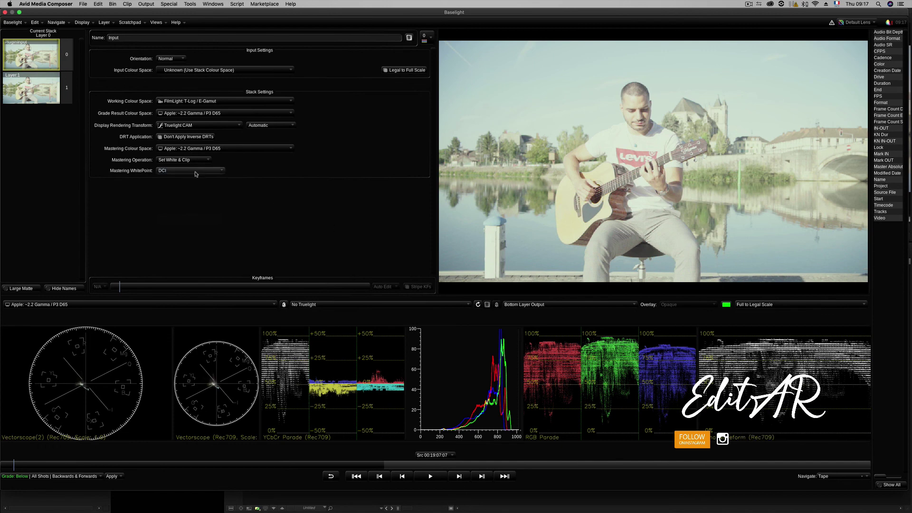
{"action": "left_click", "coordinate": [172, 170]}
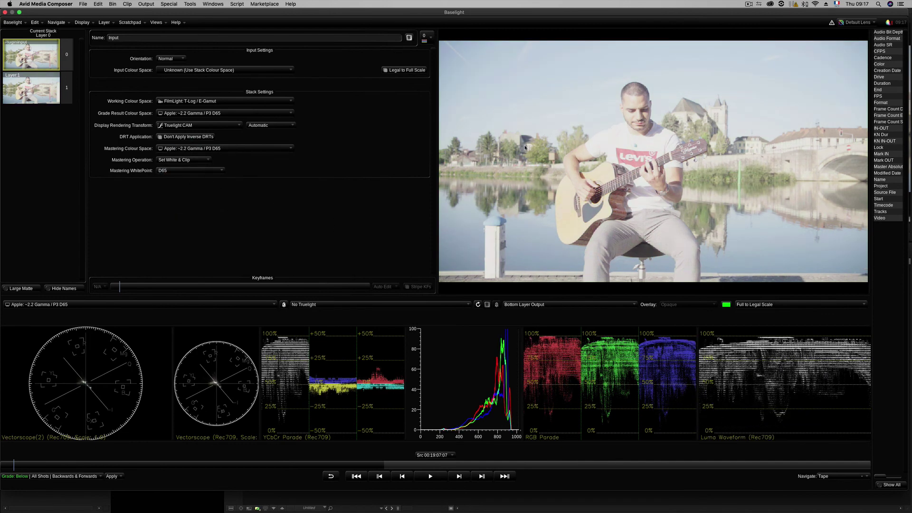
Scrub to a later frame and confirm grade result stays Apple ~2.2 Gamma / P3 D65
{"action": "left_click_drag", "start_coordinate": [128, 287], "coordinate": [194, 287]}
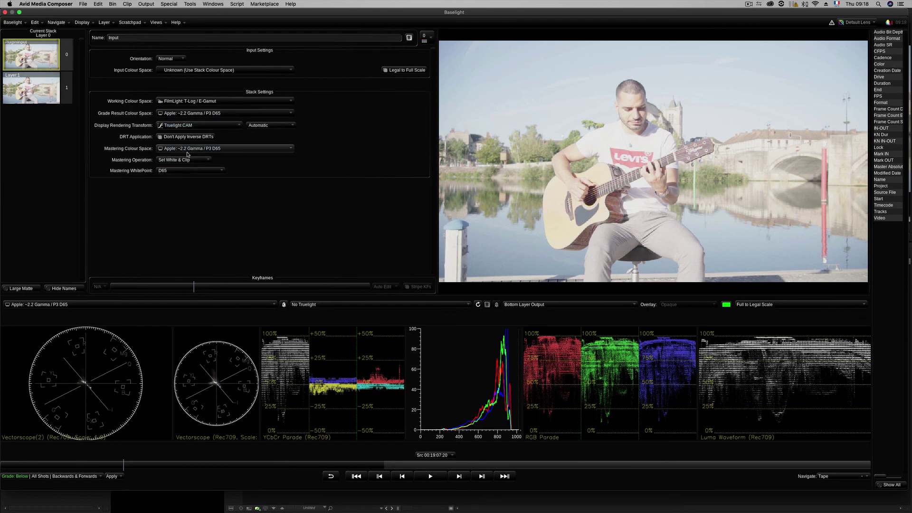
{"action": "left_click", "coordinate": [204, 113]}
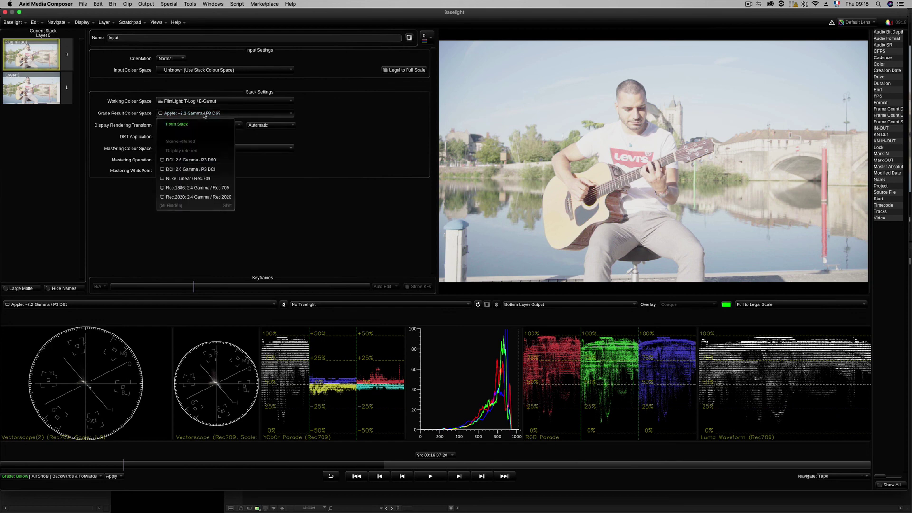
{"action": "key", "text": "shift"}
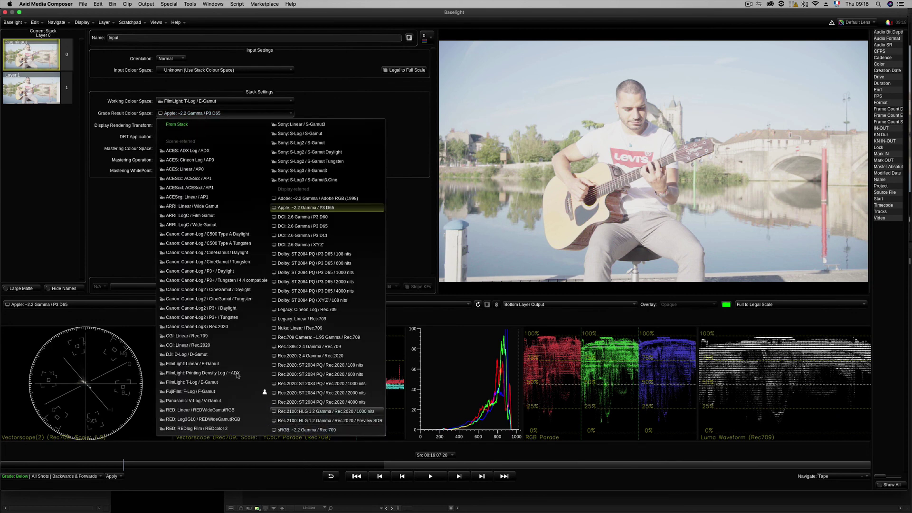
{"action": "left_click", "coordinate": [133, 244]}
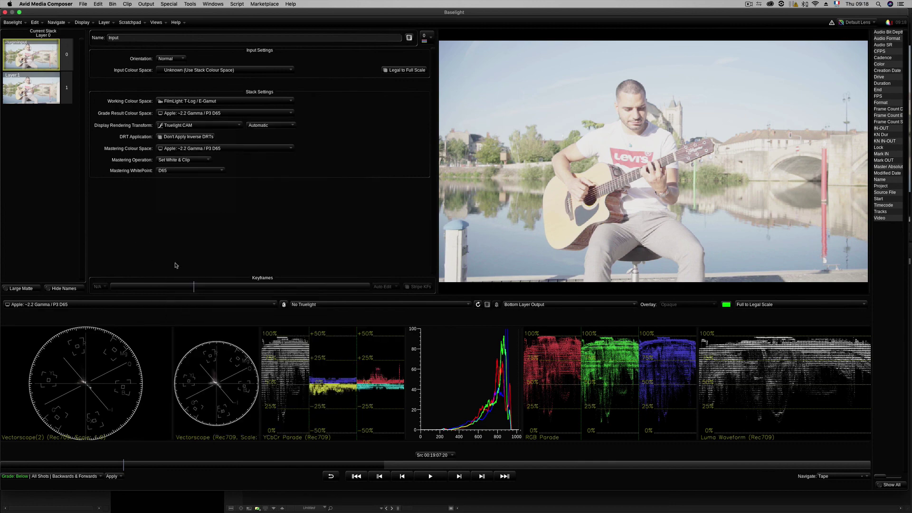